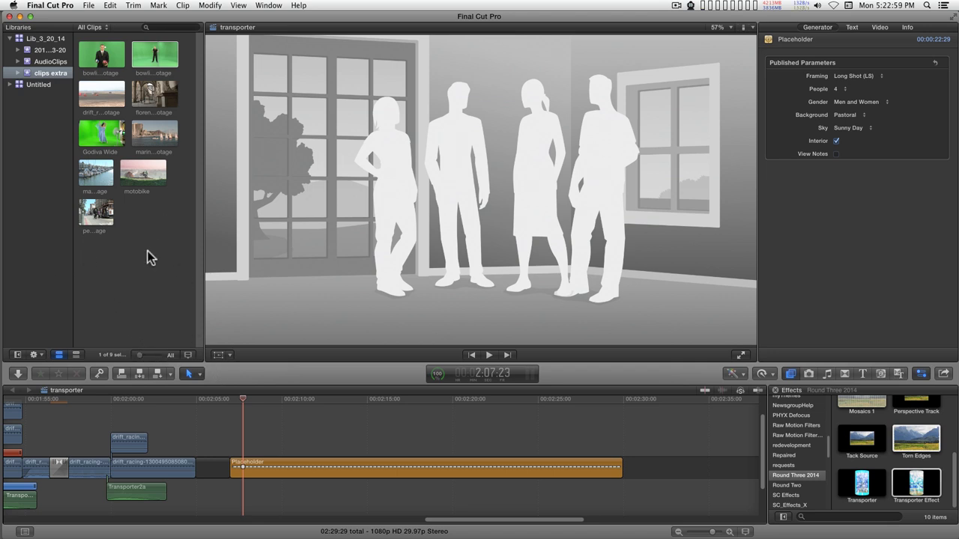
- Connect the green-screen bowling juggler clip above the Placeholder and park the playhead on it
{"action": "left_click", "coordinate": [155, 54]}
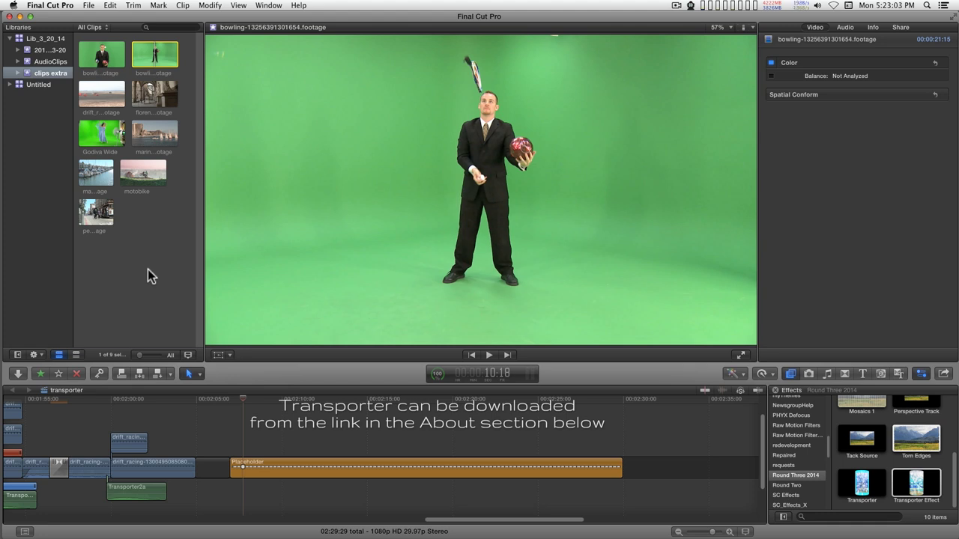
{"action": "key", "text": "q"}
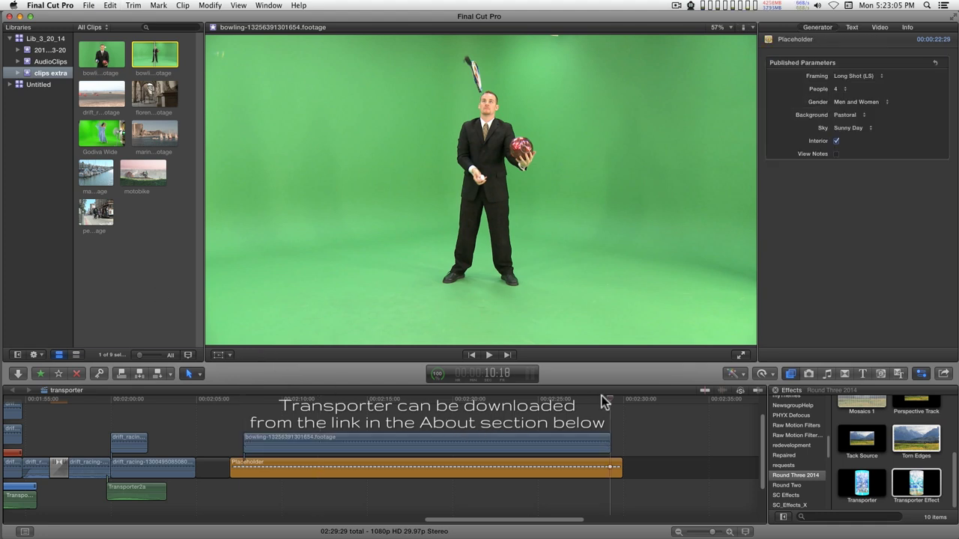
{"action": "left_click", "coordinate": [384, 442]}
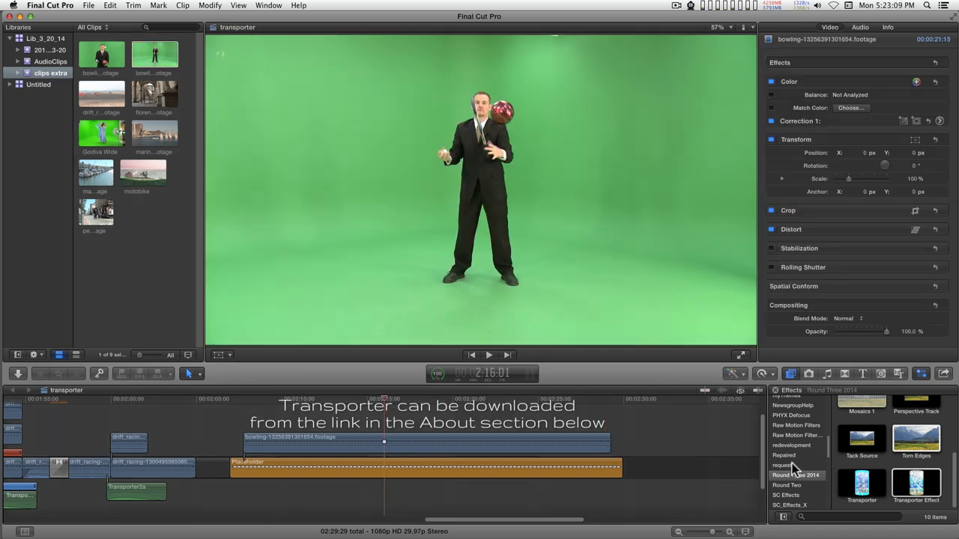
- Apply the Keyer to the bowling juggler clip and set the playhead back to 2:11:11
{"action": "scroll", "coordinate": [794, 436], "scroll_direction": "up", "scroll_amount": 1}
{"action": "scroll", "coordinate": [794, 436], "scroll_direction": "up", "scroll_amount": 4}
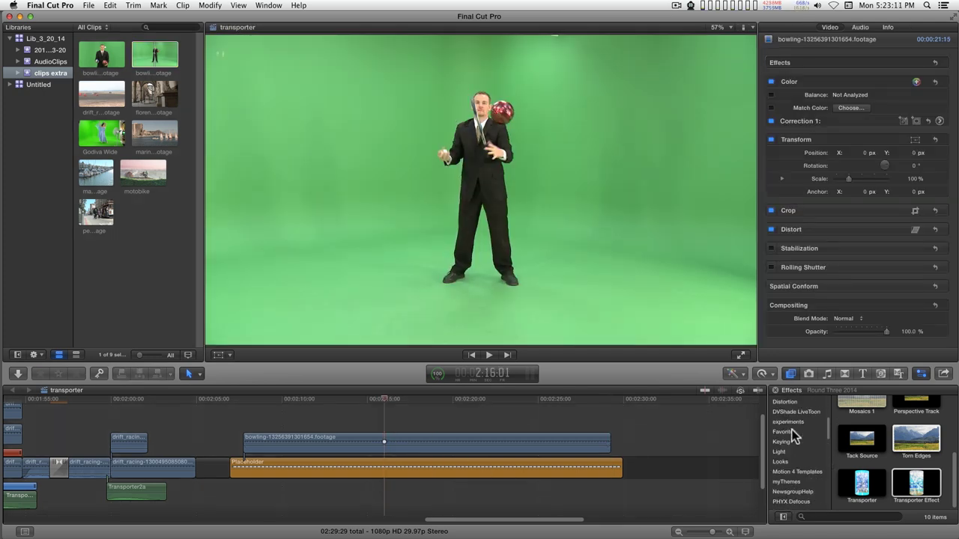
{"action": "left_click", "coordinate": [785, 443]}
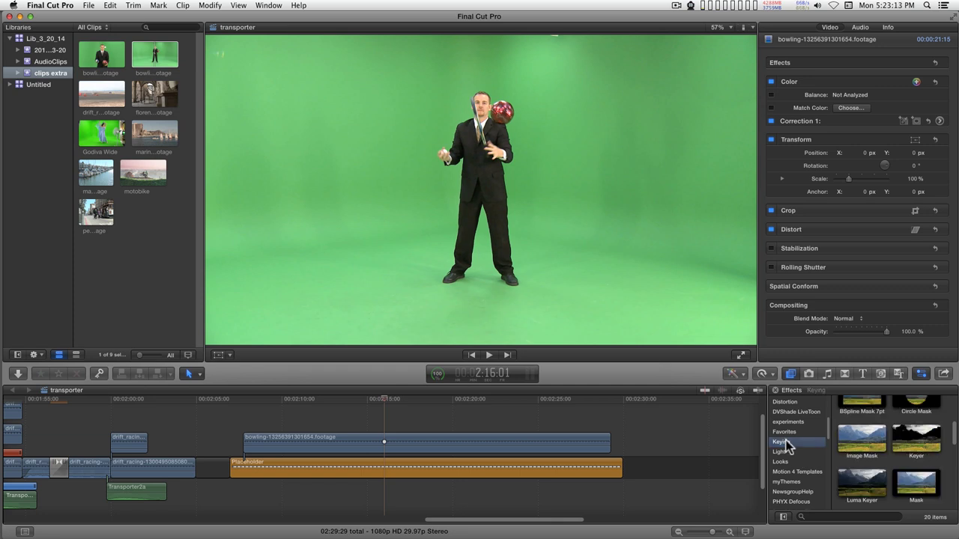
{"action": "left_click_drag", "start_coordinate": [915, 446], "coordinate": [528, 446]}
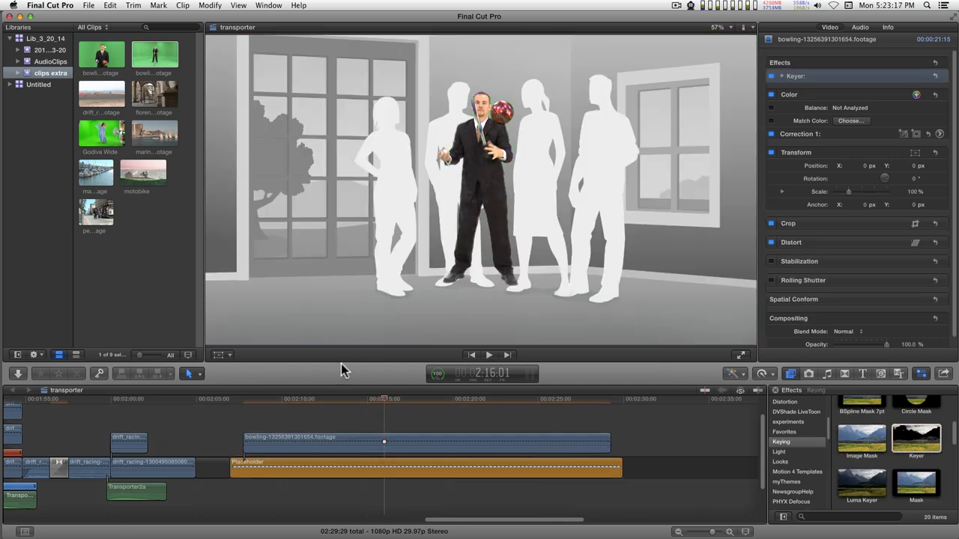
{"action": "left_click", "coordinate": [352, 401]}
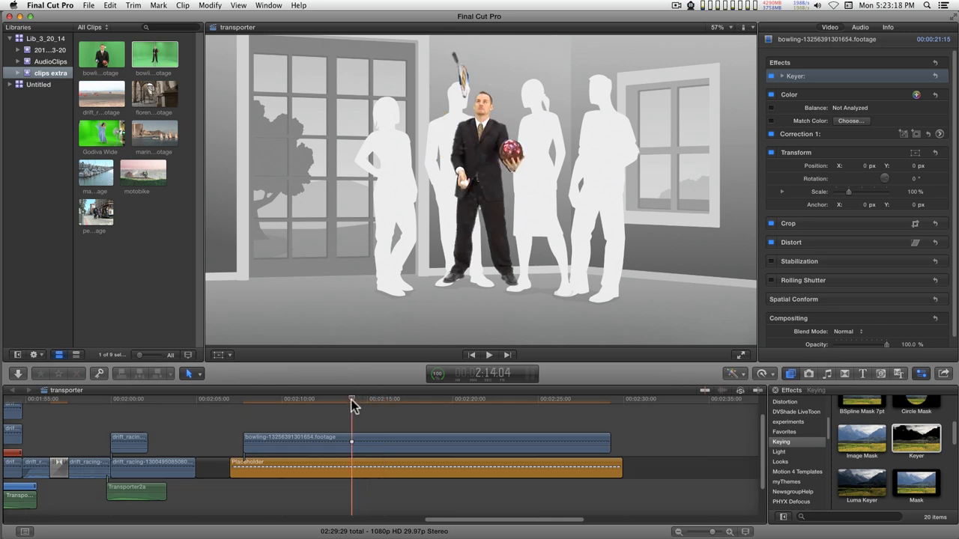
{"action": "left_click", "coordinate": [345, 441]}
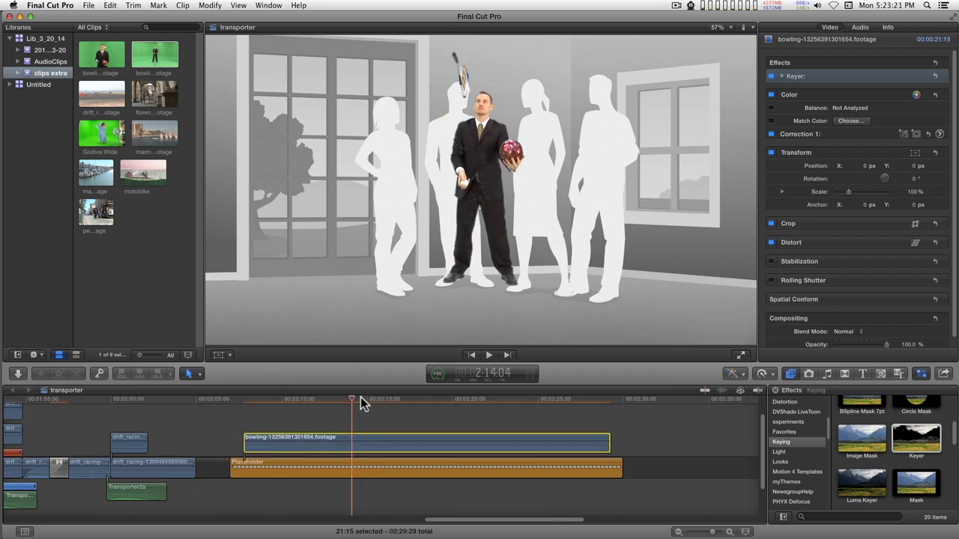
{"action": "left_click", "coordinate": [338, 400]}
{"action": "left_click", "coordinate": [304, 400]}
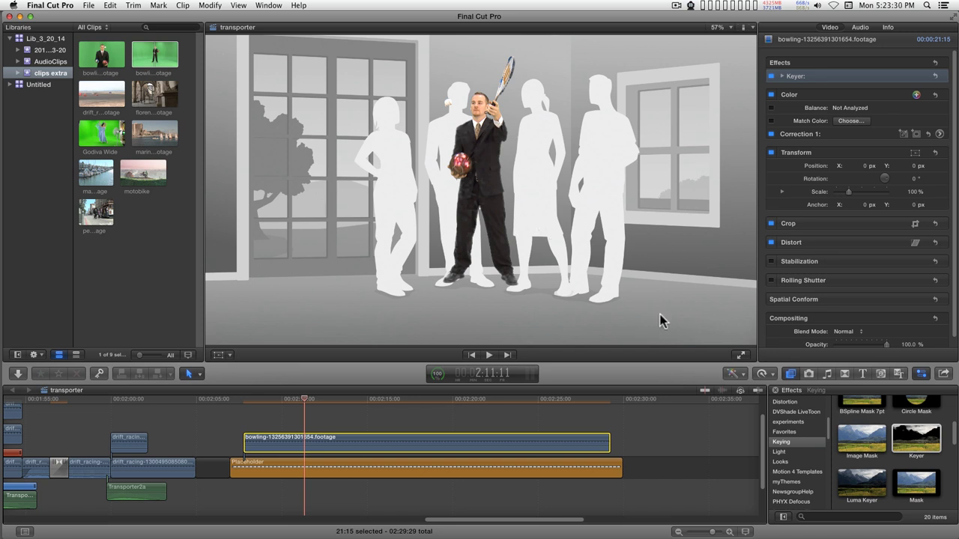
- Bring up the Round Three 2014 effects category in the Effects browser
{"action": "scroll", "coordinate": [779, 460], "scroll_direction": "down", "scroll_amount": 2}
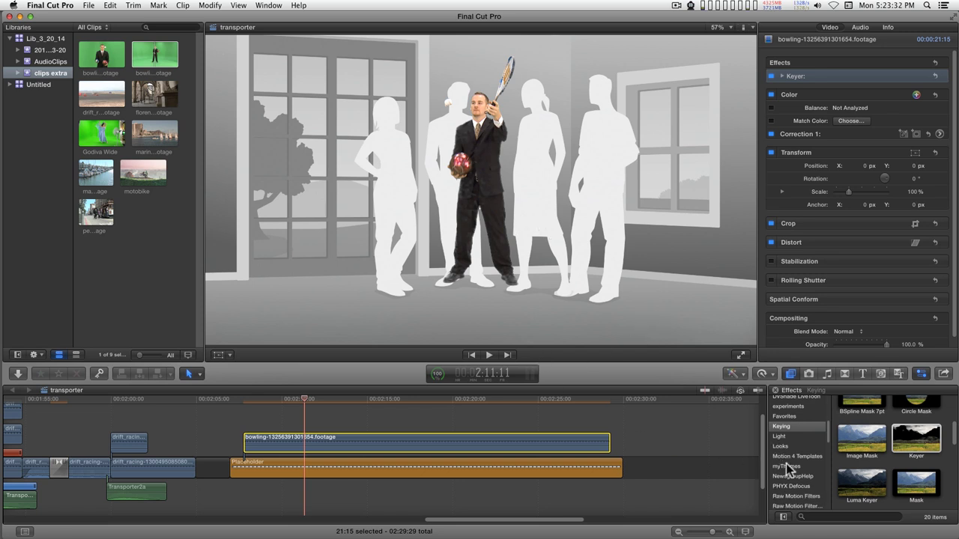
{"action": "scroll", "coordinate": [794, 481], "scroll_direction": "down", "scroll_amount": 4}
{"action": "left_click", "coordinate": [795, 490]}
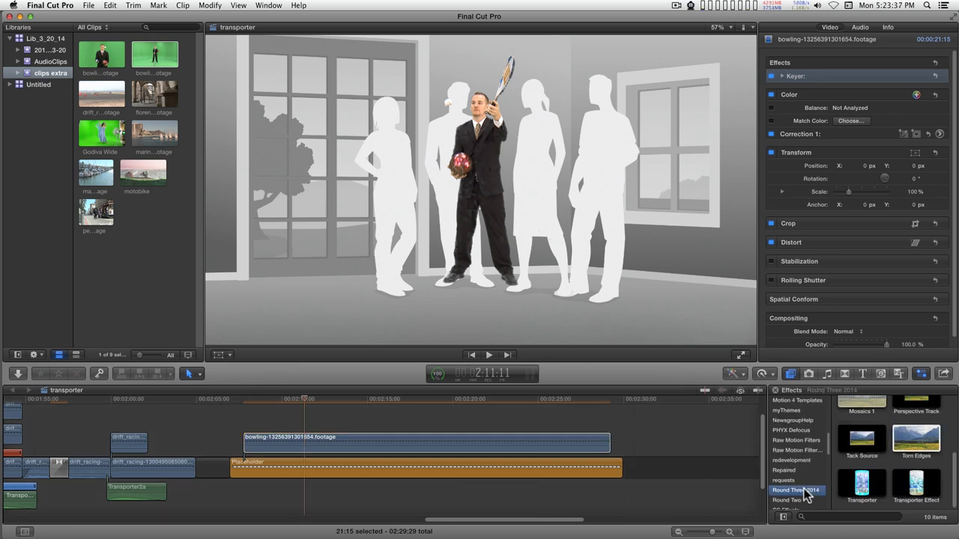
- Add the Transporter Effect to the juggler and set Source Pos to 13.3, -8.04, 31.76 px
{"action": "left_click_drag", "start_coordinate": [916, 489], "coordinate": [329, 443]}
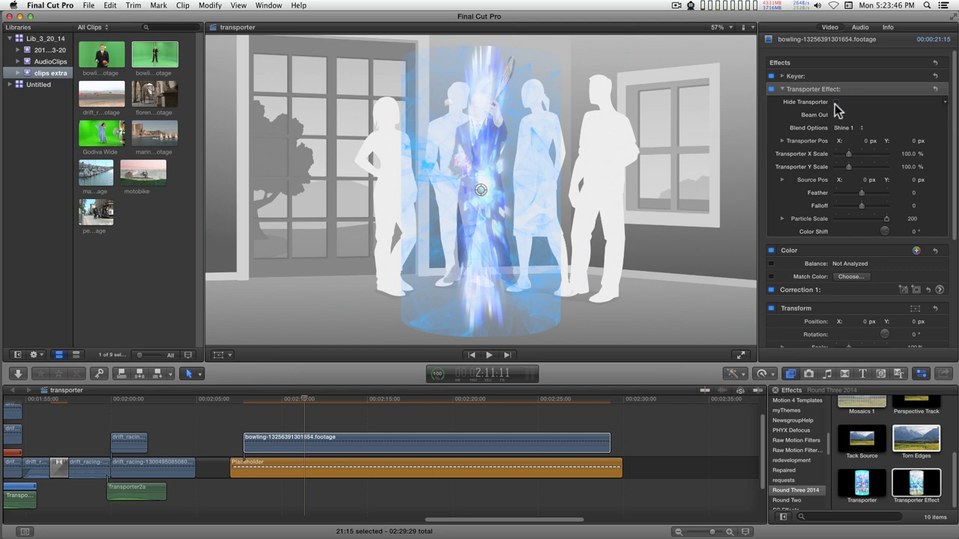
{"action": "left_click", "coordinate": [836, 102]}
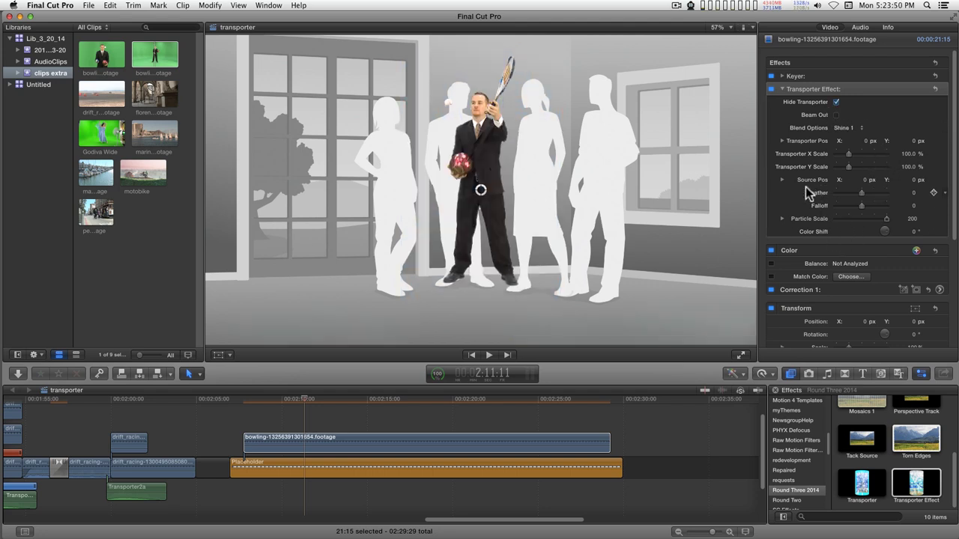
{"action": "left_click", "coordinate": [783, 181]}
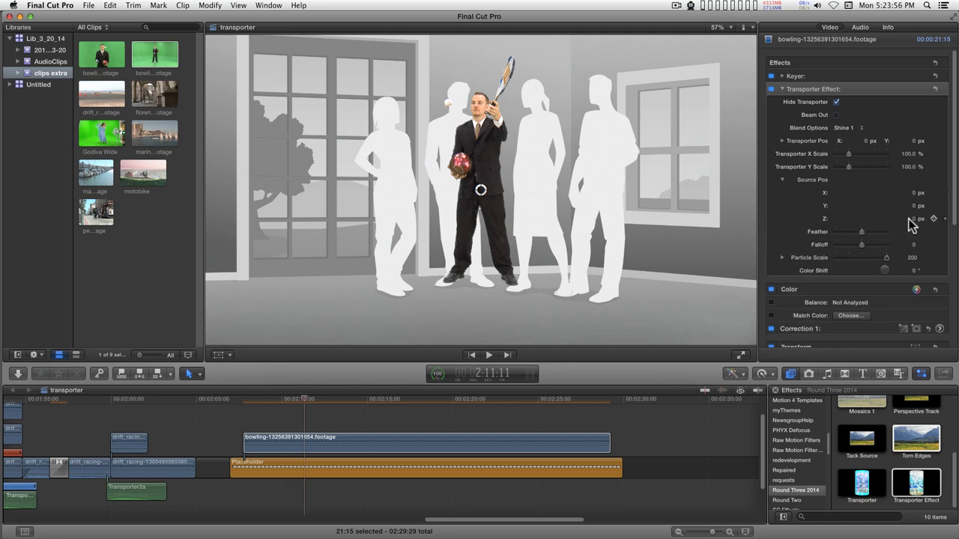
{"action": "mouse_move", "coordinate": [915, 219]}
{"action": "left_mouse_down"}
{"action": "mouse_move", "coordinate": [941, 218]}
{"action": "mouse_move", "coordinate": [909, 218]}
{"action": "left_mouse_up"}
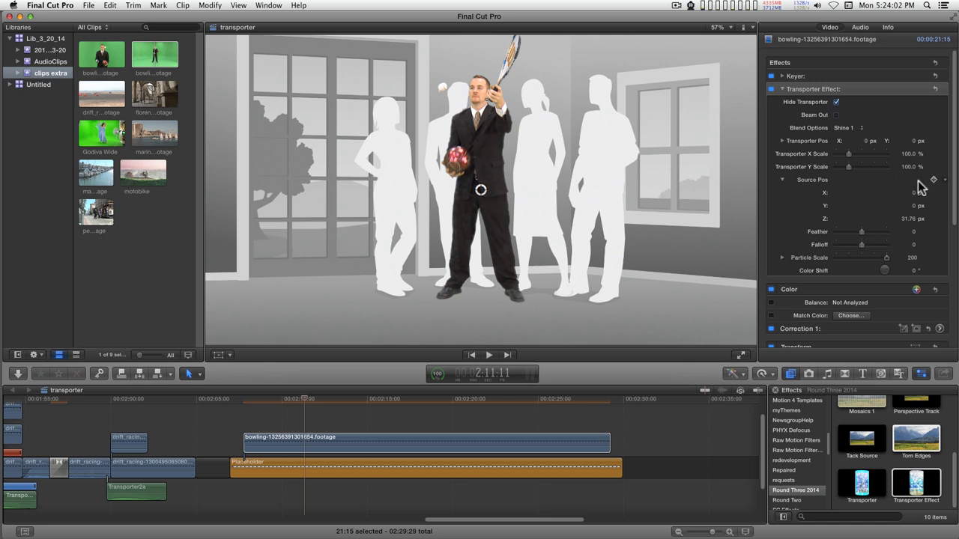
{"action": "mouse_move", "coordinate": [917, 206]}
{"action": "left_mouse_down"}
{"action": "mouse_move", "coordinate": [905, 206]}
{"action": "mouse_move", "coordinate": [925, 192]}
{"action": "left_mouse_up"}
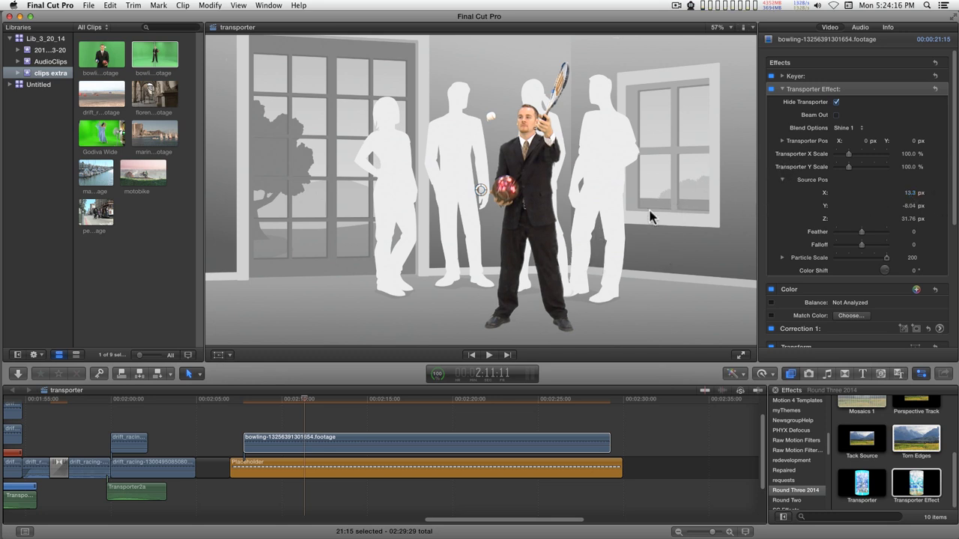
{"action": "left_click", "coordinate": [836, 102]}
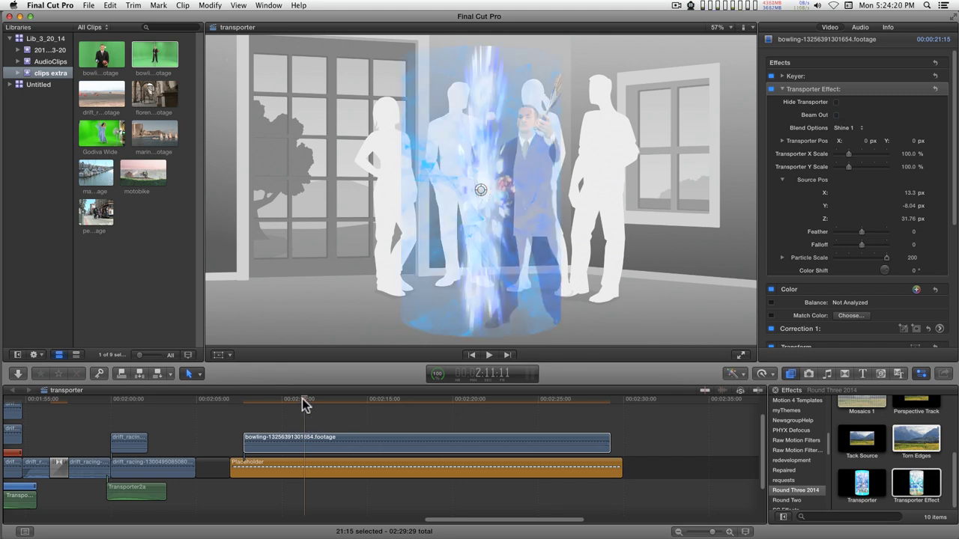
- Scrub the juggler clip between 2:11:12 and 2:27:11 to preview it materialising in the beam
{"action": "left_click", "coordinate": [275, 402]}
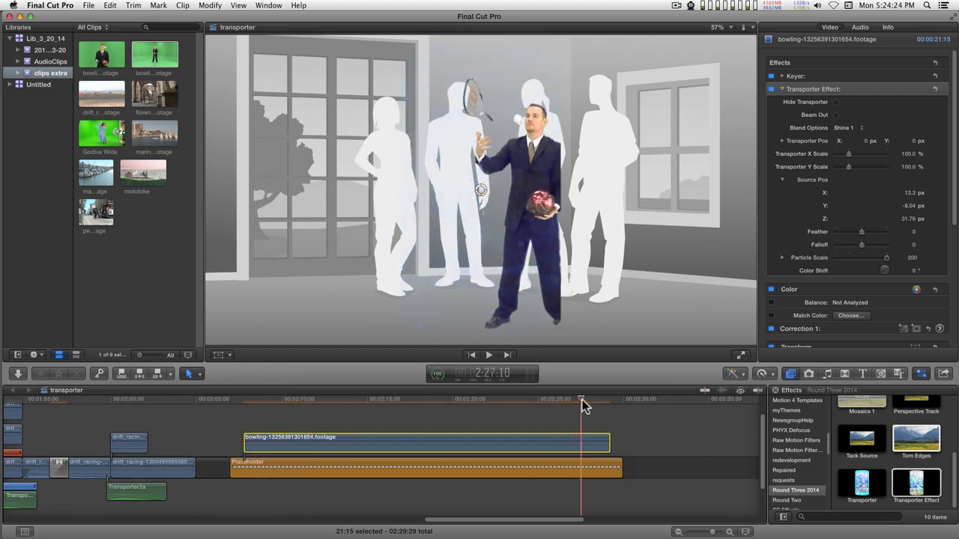
{"action": "left_click", "coordinate": [358, 401]}
{"action": "left_click_drag", "start_coordinate": [318, 406], "coordinate": [293, 406]}
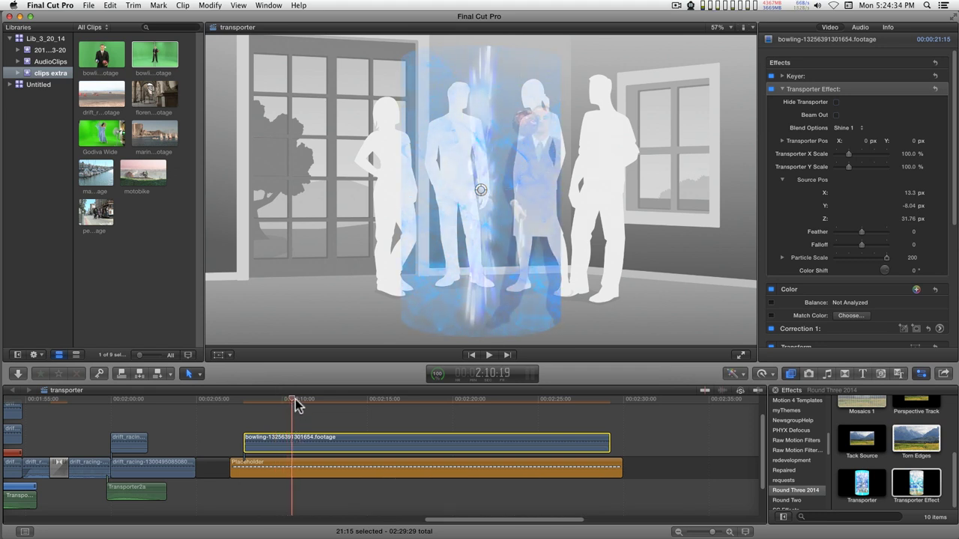
{"action": "left_click_drag", "start_coordinate": [294, 397], "coordinate": [307, 398]}
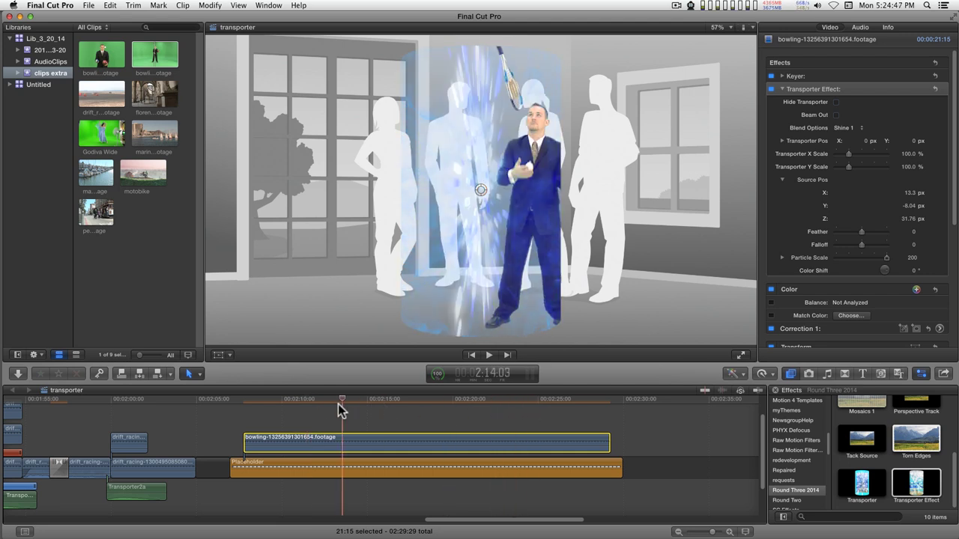
{"action": "left_click", "coordinate": [318, 405]}
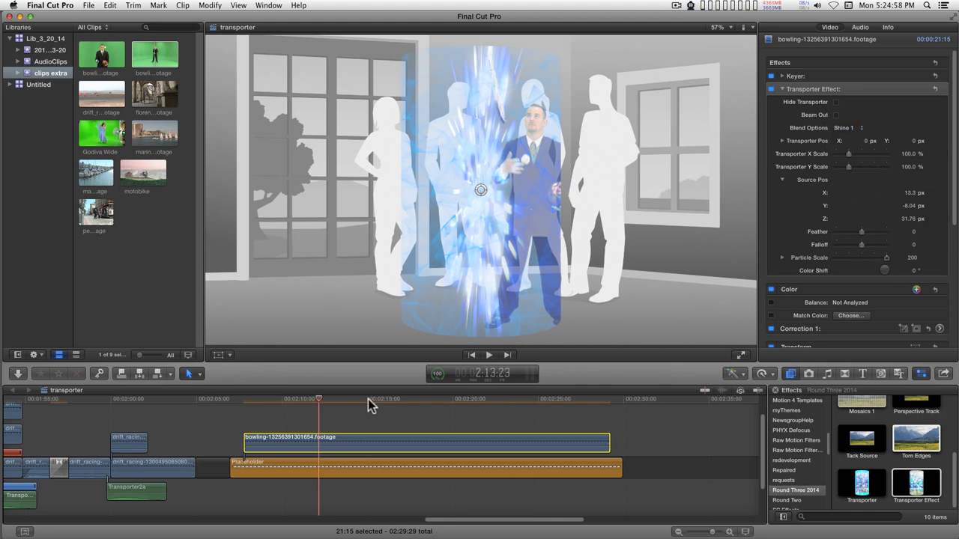
{"action": "left_click_drag", "start_coordinate": [346, 400], "coordinate": [313, 402]}
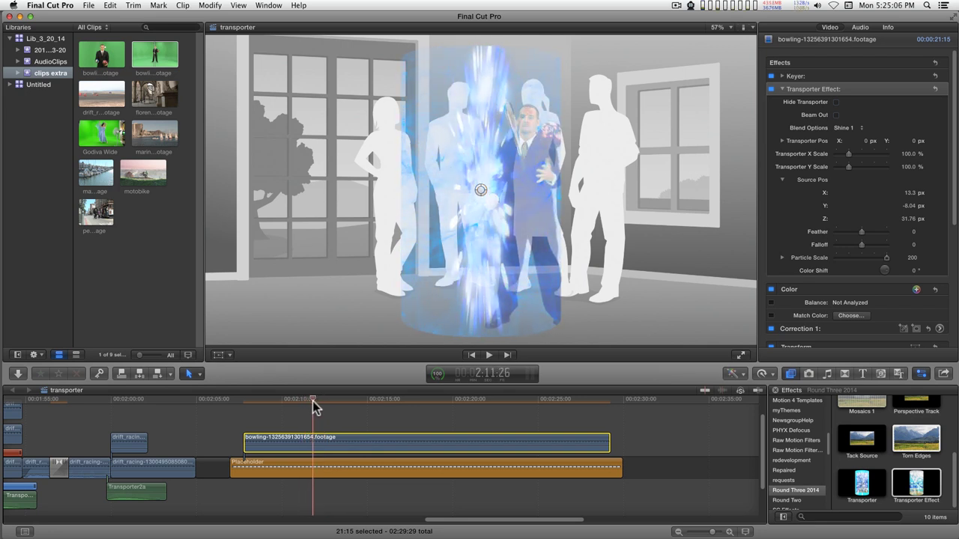
- Blade the juggler and Placeholder clips at the playhead and at 2:21:26, making three pieces
{"action": "key", "text": "super+b"}
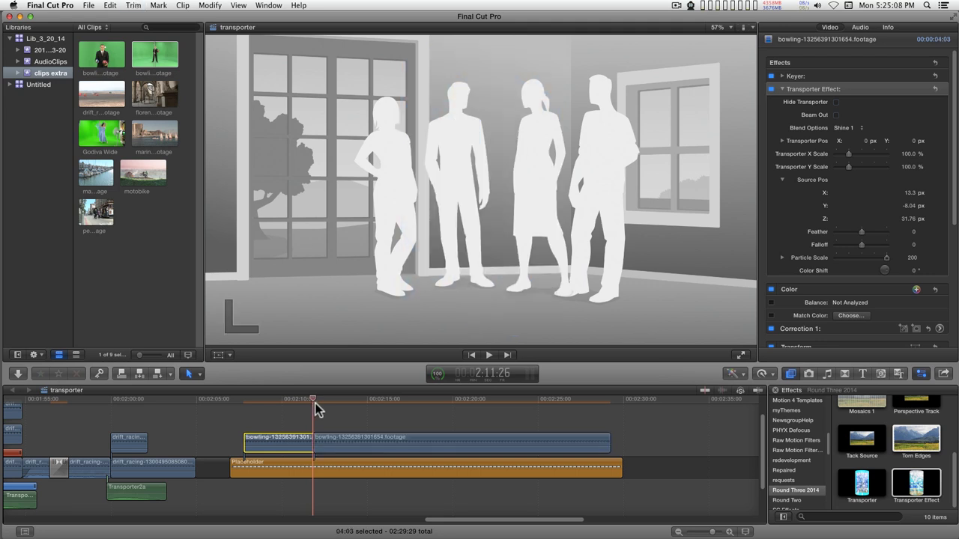
{"action": "left_click_drag", "start_coordinate": [317, 404], "coordinate": [527, 401]}
{"action": "key", "text": "super+b"}
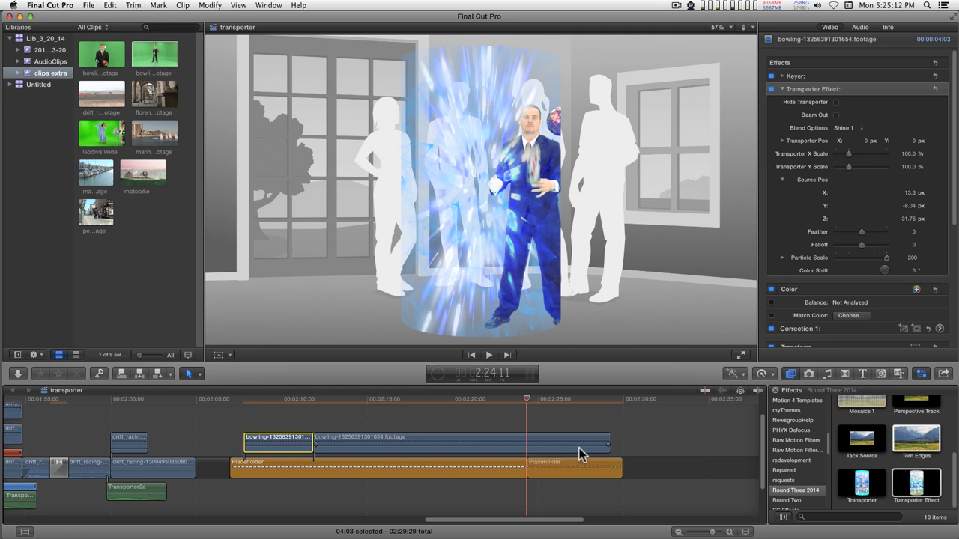
{"action": "left_click", "coordinate": [537, 444]}
{"action": "key", "text": "super+b"}
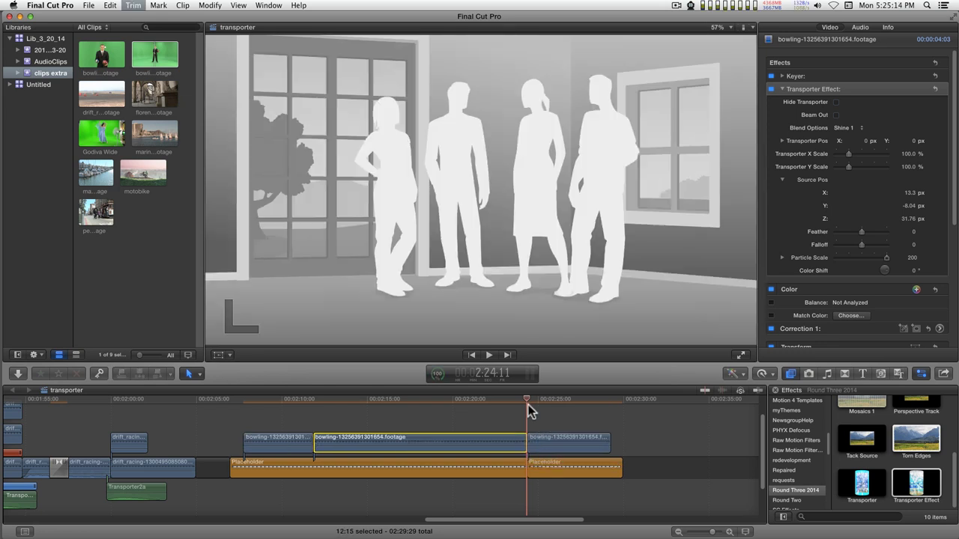
- Enable Hide Transporter on the middle bowling piece and play back the beam-in from the start
{"action": "left_click_drag", "start_coordinate": [528, 404], "coordinate": [272, 435]}
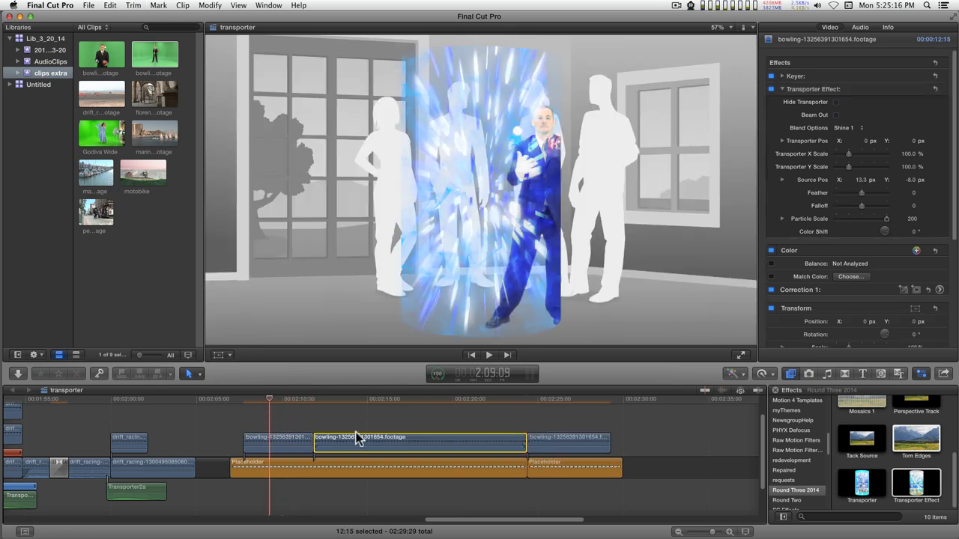
{"action": "left_click_drag", "start_coordinate": [270, 398], "coordinate": [359, 402]}
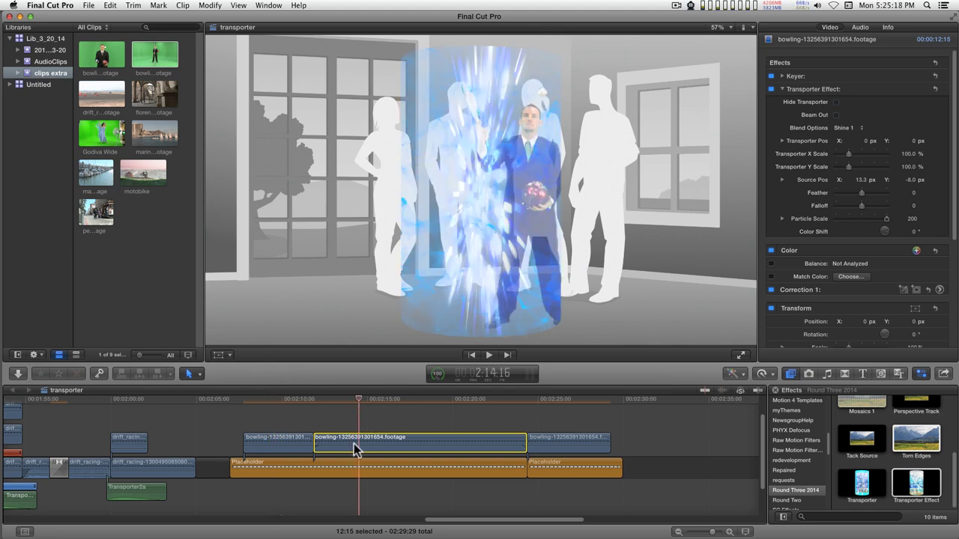
{"action": "left_click", "coordinate": [837, 102]}
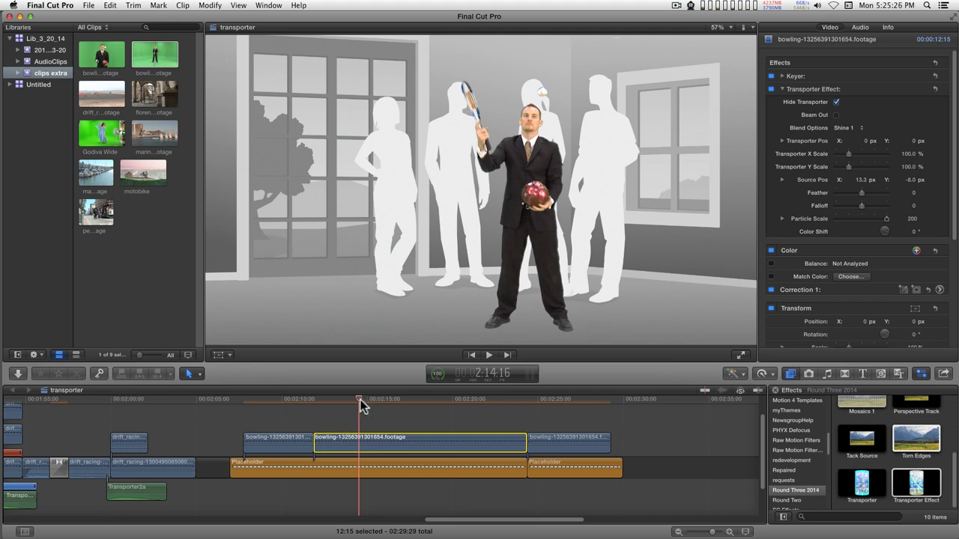
{"action": "left_click", "coordinate": [302, 403]}
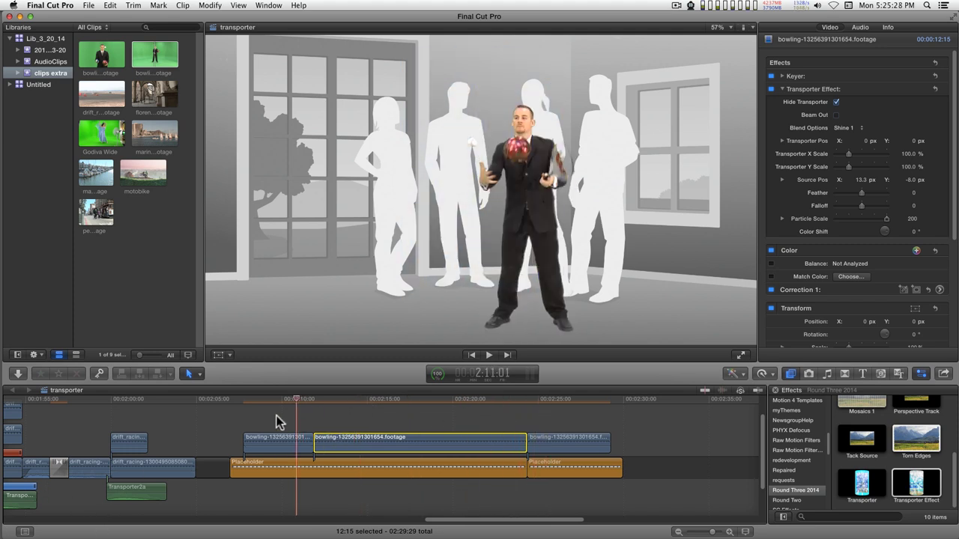
{"action": "left_click", "coordinate": [257, 416]}
{"action": "key", "text": "space"}
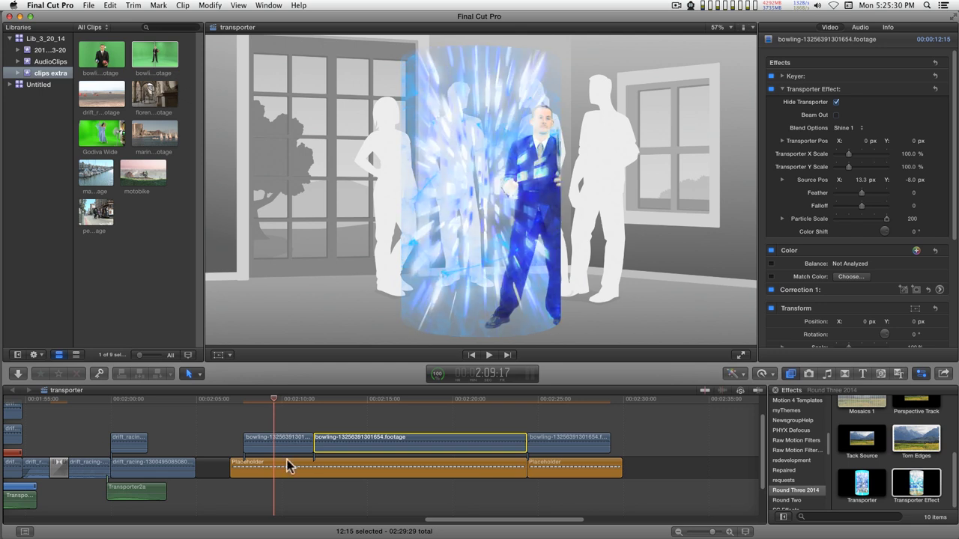
{"action": "left_click", "coordinate": [279, 442]}
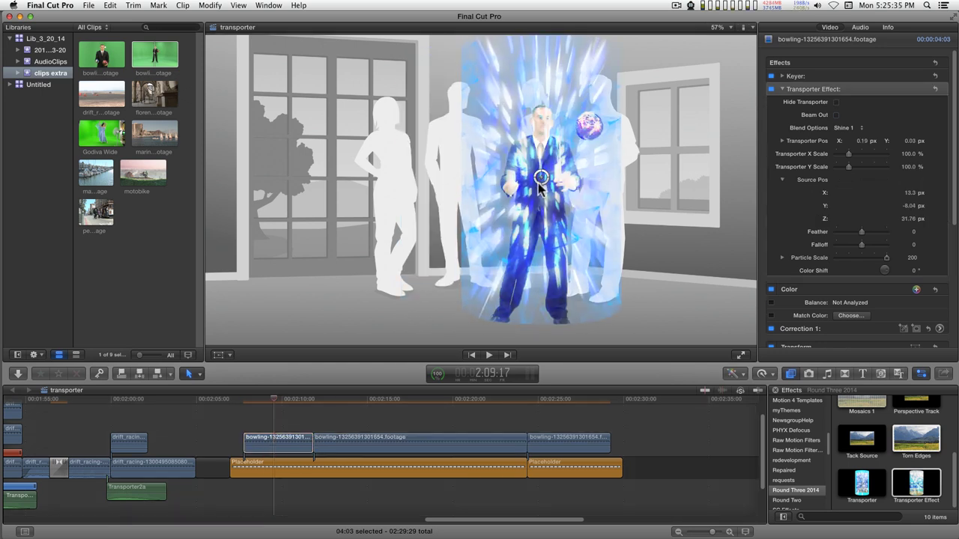
- Position the first clip's transporter beam over the juggler at 65.1% X and 132.17% Y scale
{"action": "left_click_drag", "start_coordinate": [541, 186], "coordinate": [531, 201]}
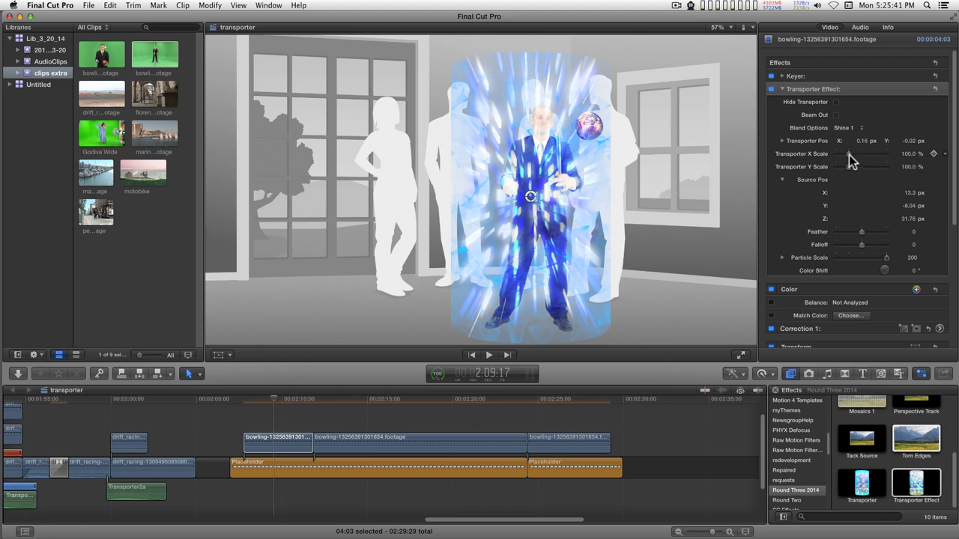
{"action": "left_click_drag", "start_coordinate": [848, 155], "coordinate": [855, 165]}
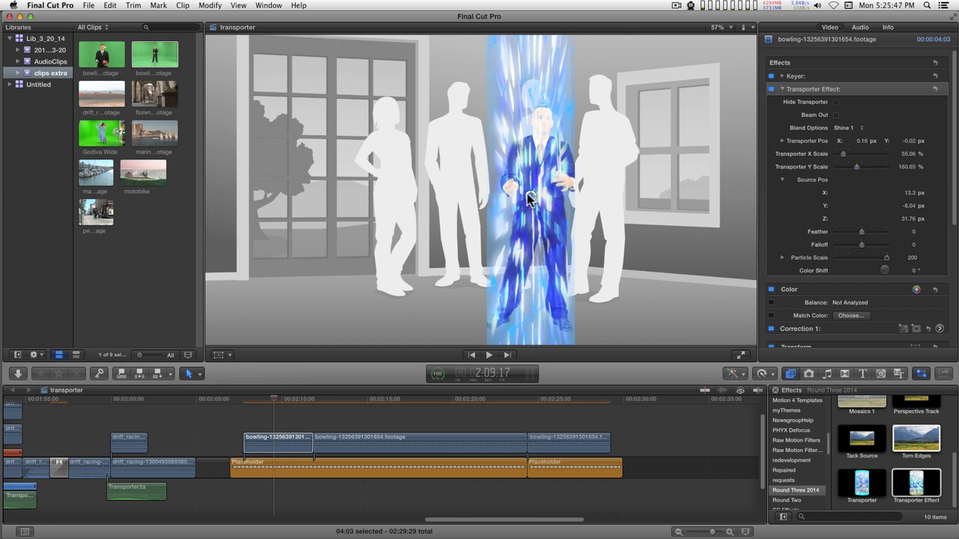
{"action": "left_click_drag", "start_coordinate": [530, 196], "coordinate": [531, 133]}
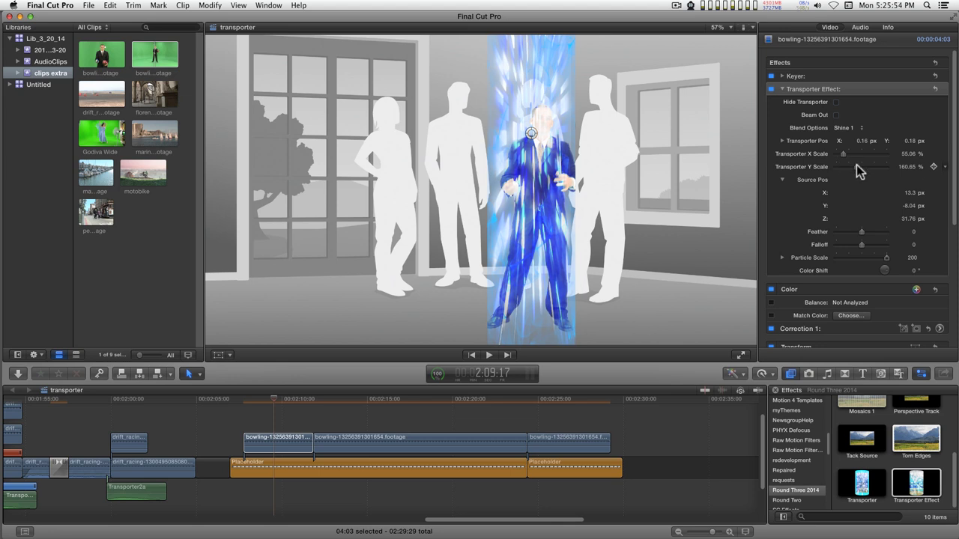
{"action": "left_click_drag", "start_coordinate": [854, 167], "coordinate": [853, 167]}
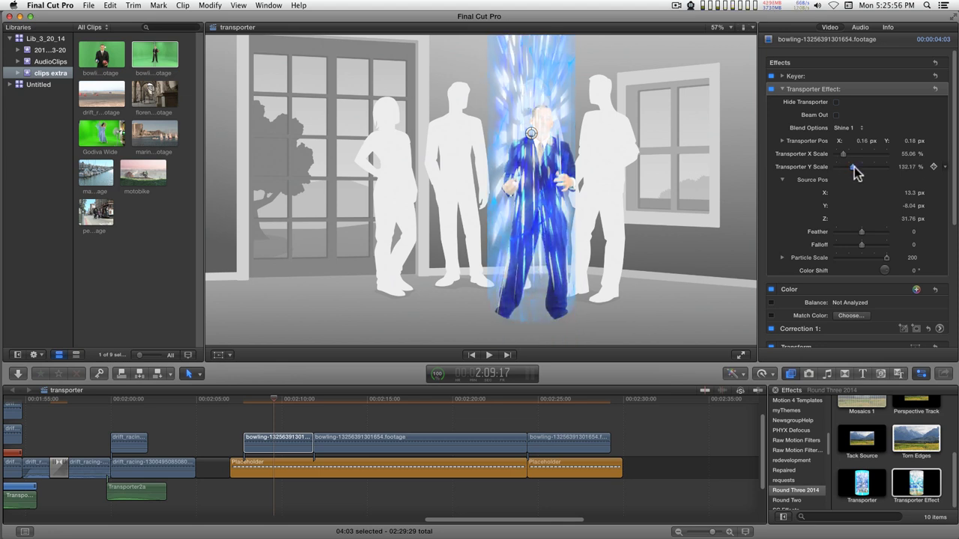
{"action": "left_click_drag", "start_coordinate": [536, 135], "coordinate": [530, 158]}
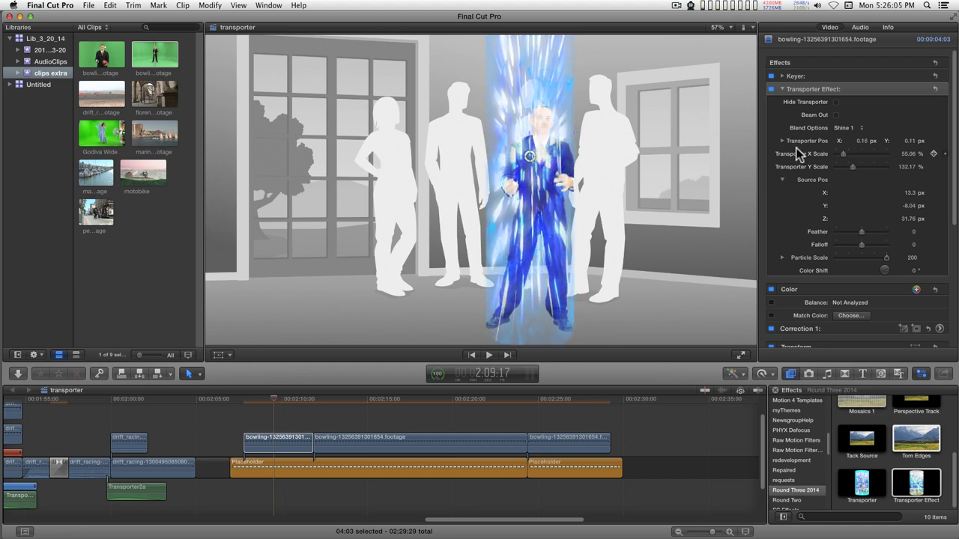
{"action": "left_click_drag", "start_coordinate": [843, 153], "coordinate": [844, 152]}
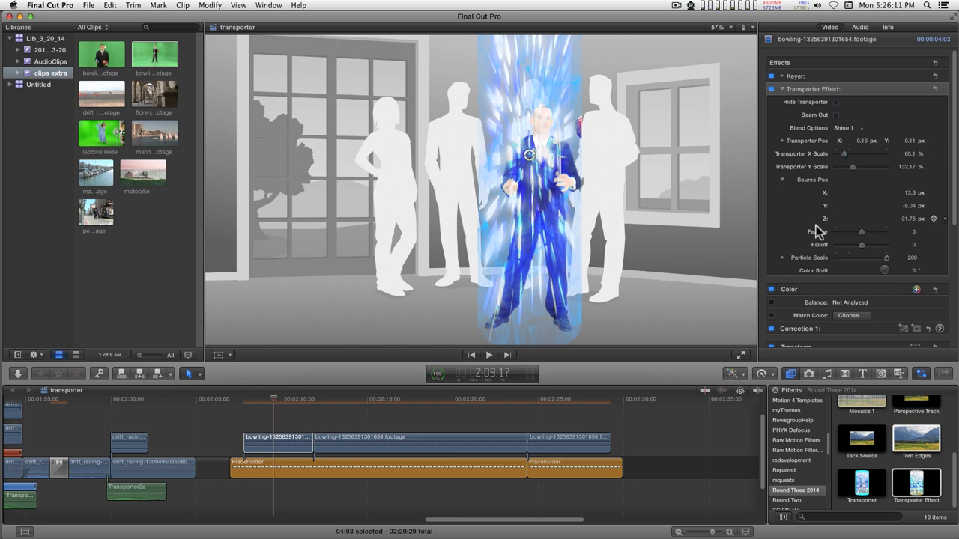
- Play the bowling clips from the start to preview beam-in, beam-free and glowing pieces
{"action": "left_click", "coordinate": [243, 398]}
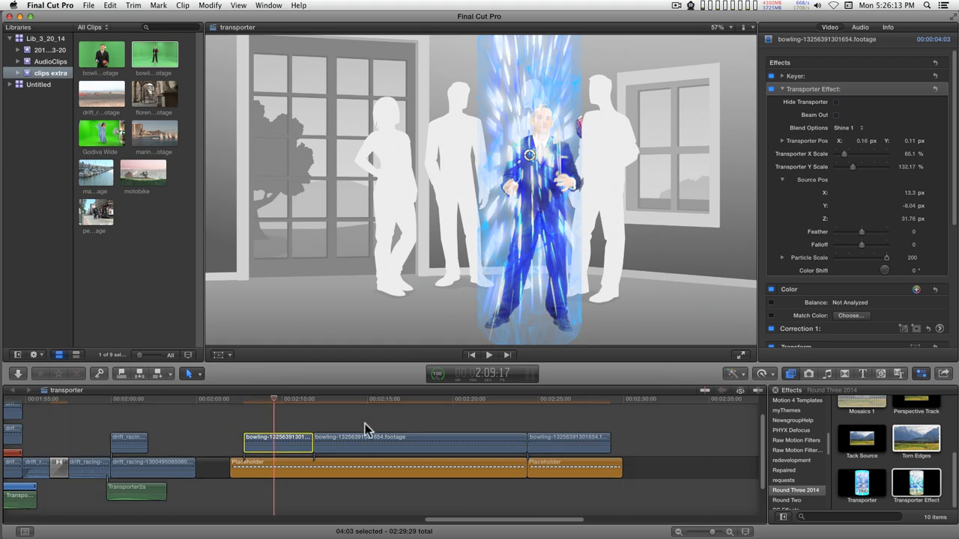
{"action": "key", "text": "Up"}
{"action": "key", "text": "space"}
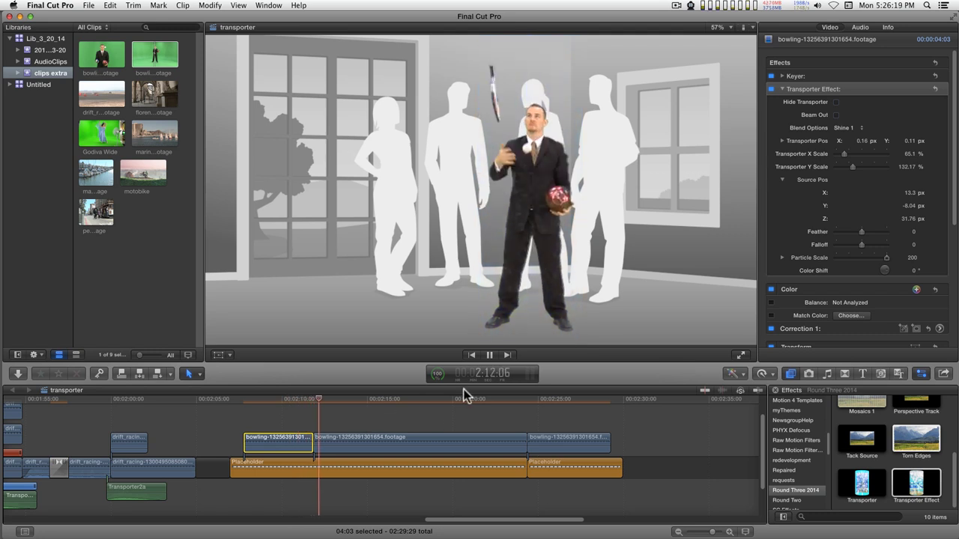
{"action": "left_click", "coordinate": [524, 397]}
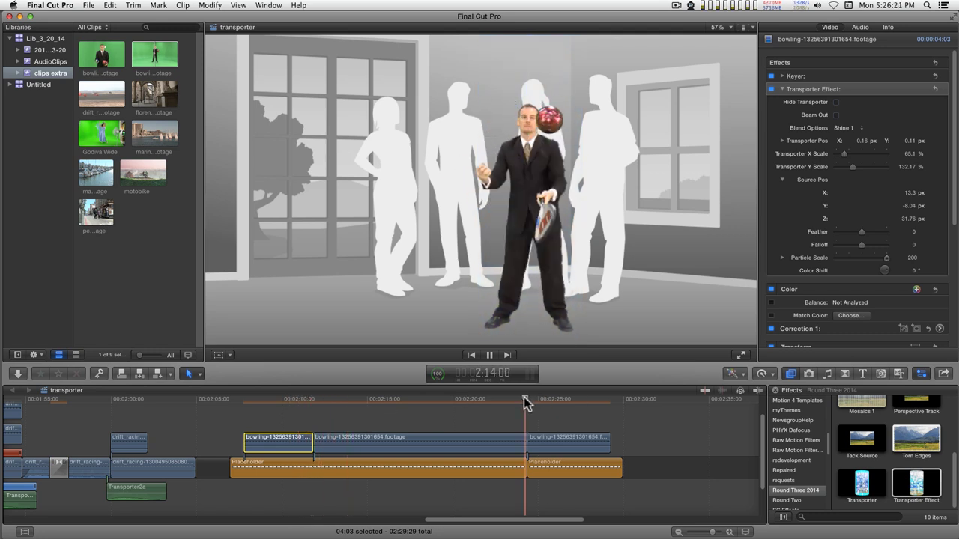
- Fit the last clip's beam at 71.52% × 118.63% scale and set Color Shift to 183° orange-red
{"action": "left_click", "coordinate": [558, 439]}
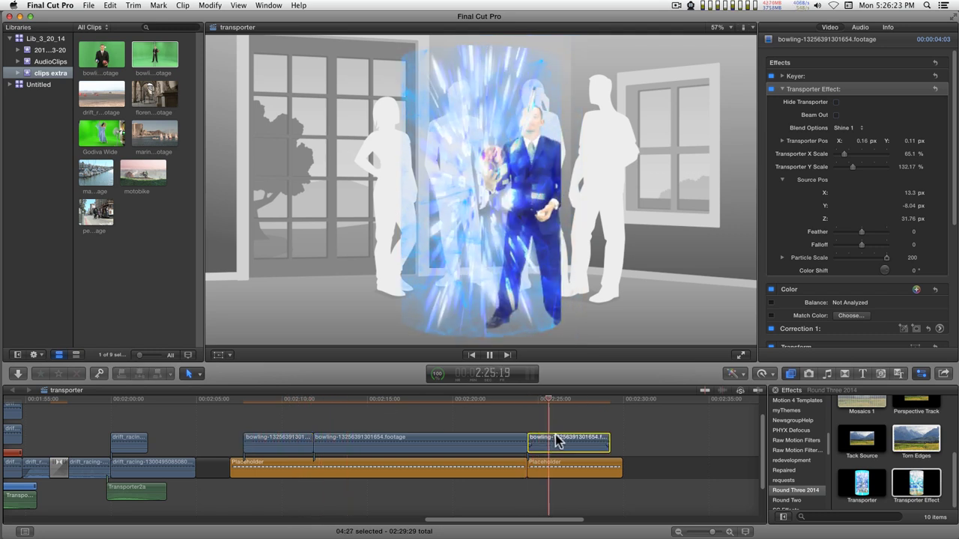
{"action": "key", "text": "space"}
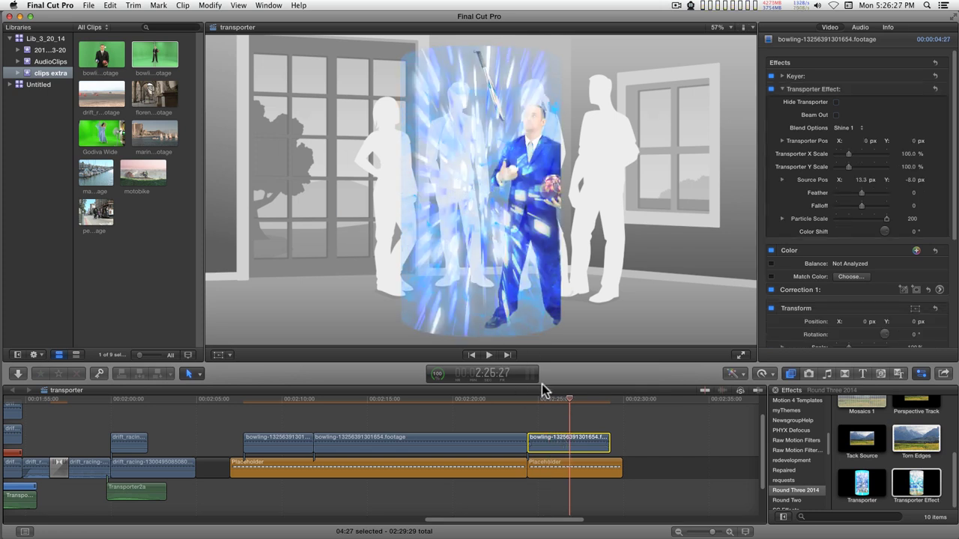
{"action": "left_click", "coordinate": [821, 89]}
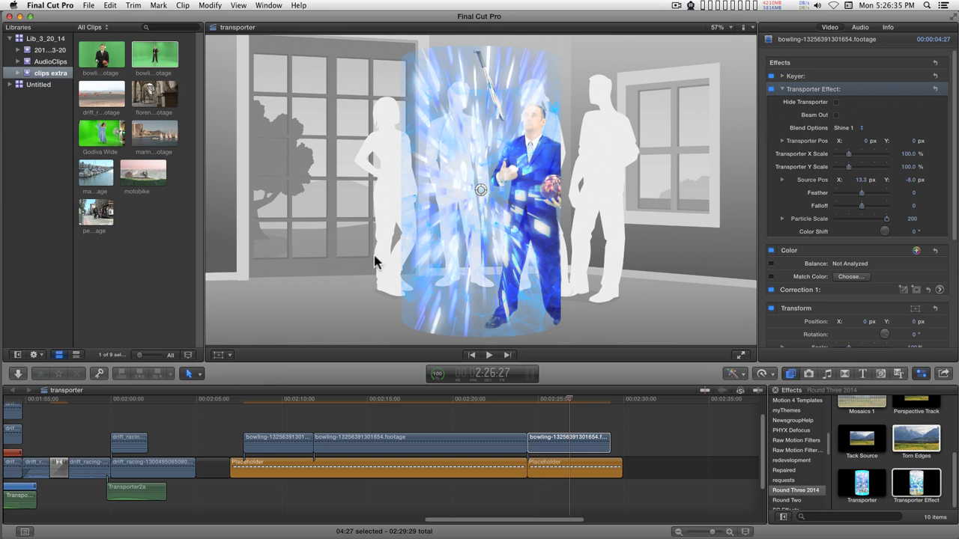
{"action": "left_click_drag", "start_coordinate": [480, 192], "coordinate": [529, 193]}
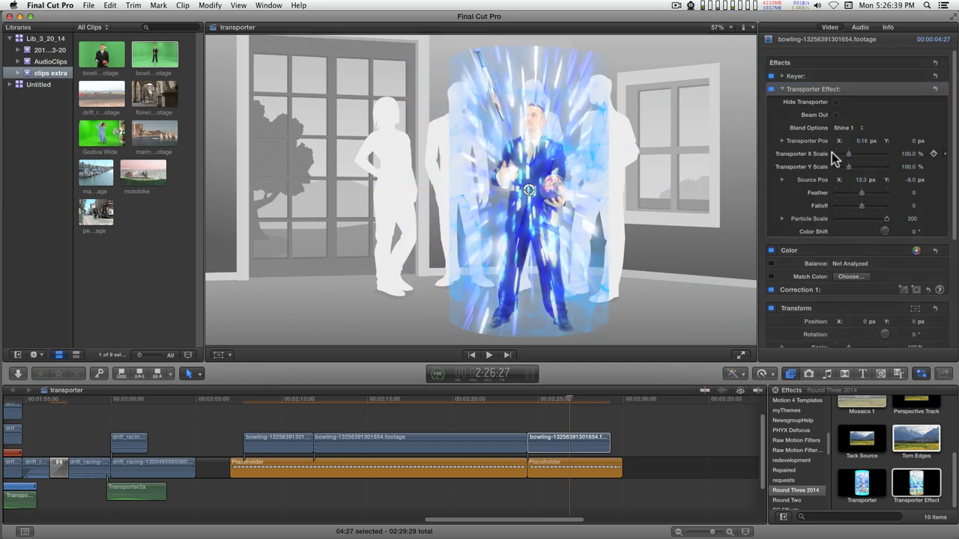
{"action": "left_click_drag", "start_coordinate": [849, 157], "coordinate": [852, 167]}
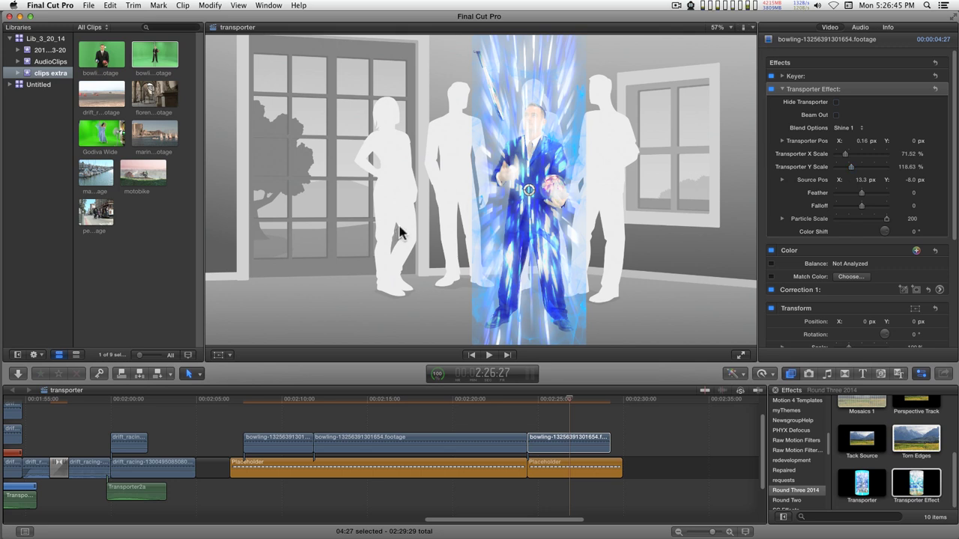
{"action": "left_click_drag", "start_coordinate": [529, 193], "coordinate": [528, 169]}
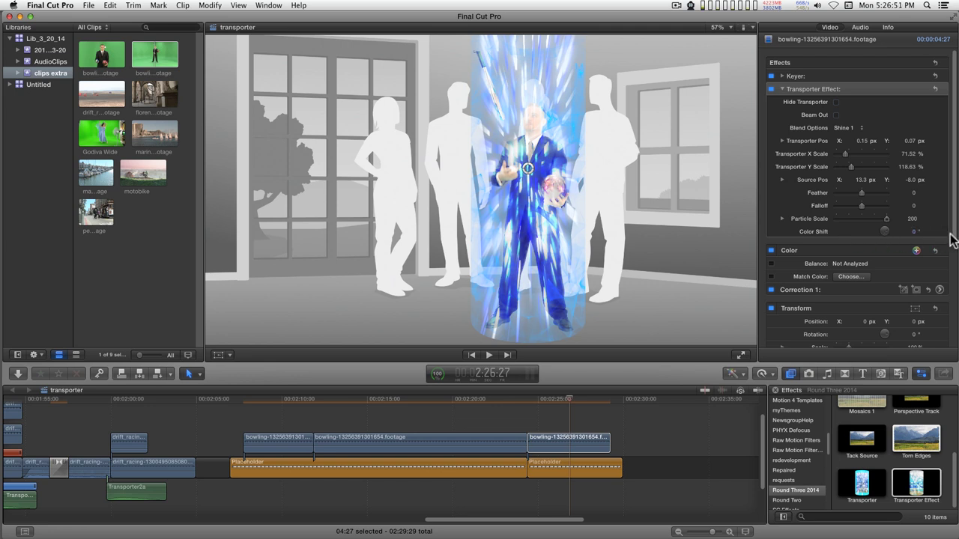
{"action": "left_click_drag", "start_coordinate": [908, 231], "coordinate": [936, 232]}
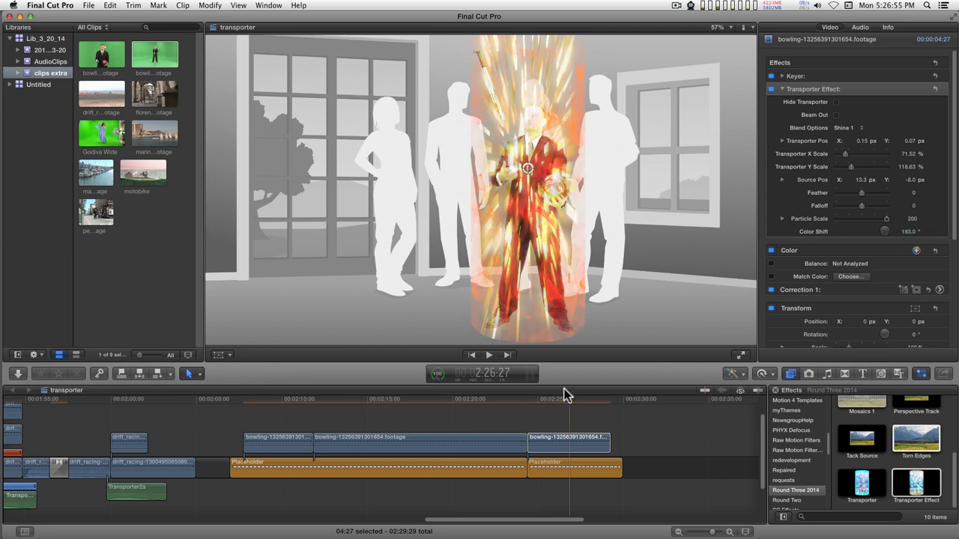
- Enable Beam Out with the Shine 2 blend on the last bowling clip and preview the exit
{"action": "left_click", "coordinate": [837, 115]}
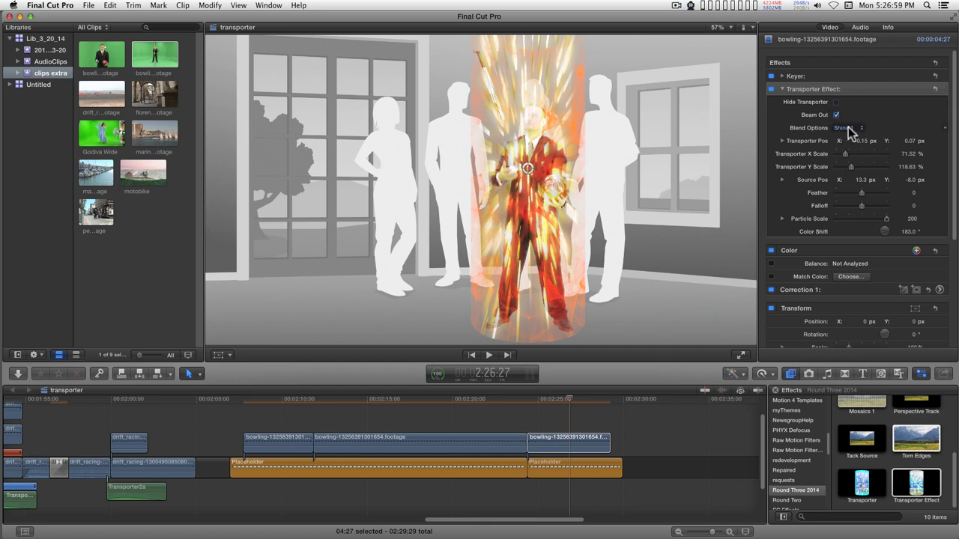
{"action": "left_click", "coordinate": [851, 131]}
{"action": "left_click", "coordinate": [856, 139]}
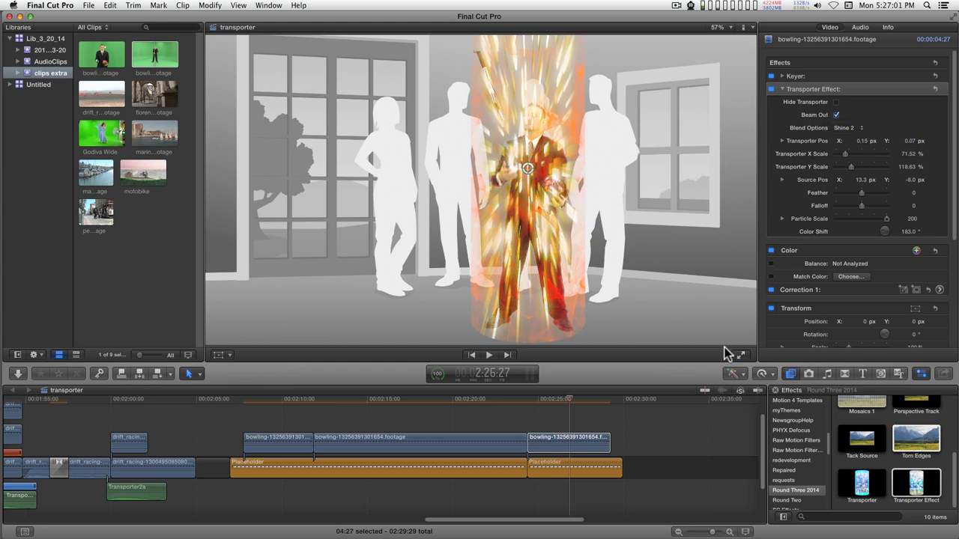
{"action": "left_click", "coordinate": [520, 412]}
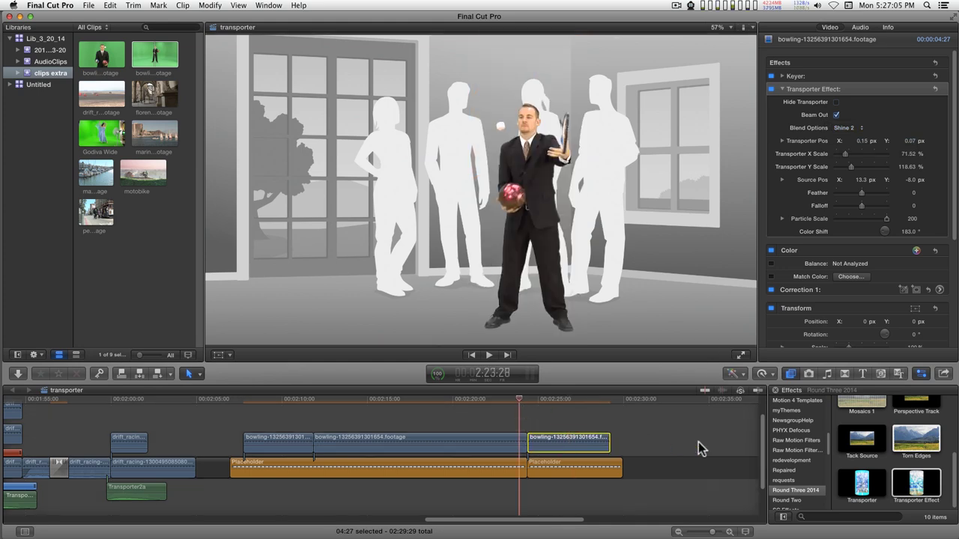
{"action": "key", "text": "space"}
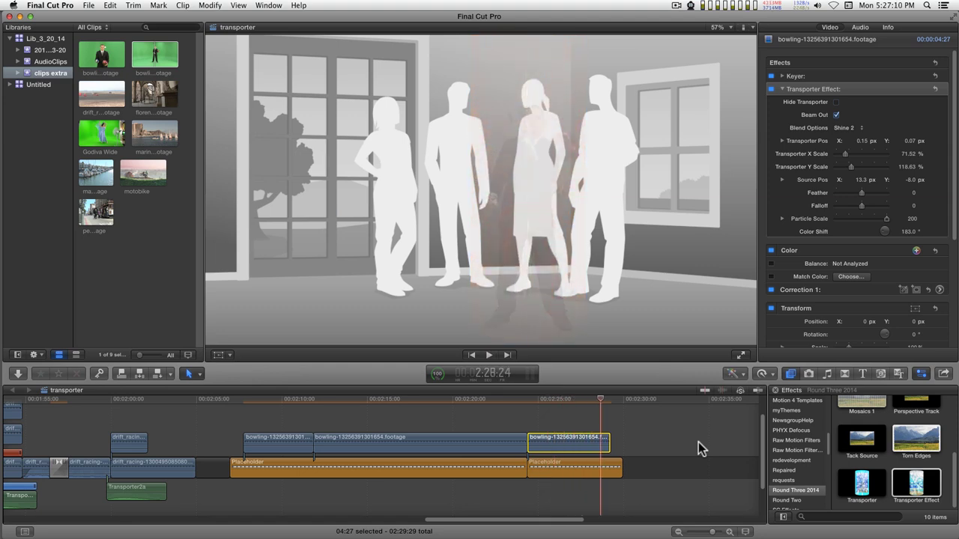
{"action": "key", "text": "space"}
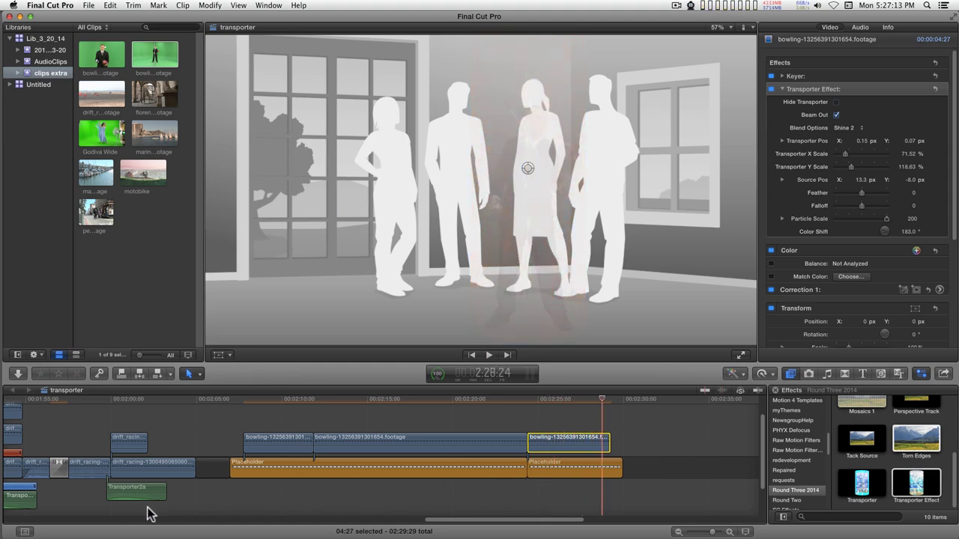
- Place a Transporter2a sound under the first Placeholder, retimed to Fast 166%, and check it plays
{"action": "scroll", "coordinate": [255, 507], "scroll_direction": "left", "scroll_amount": 5}
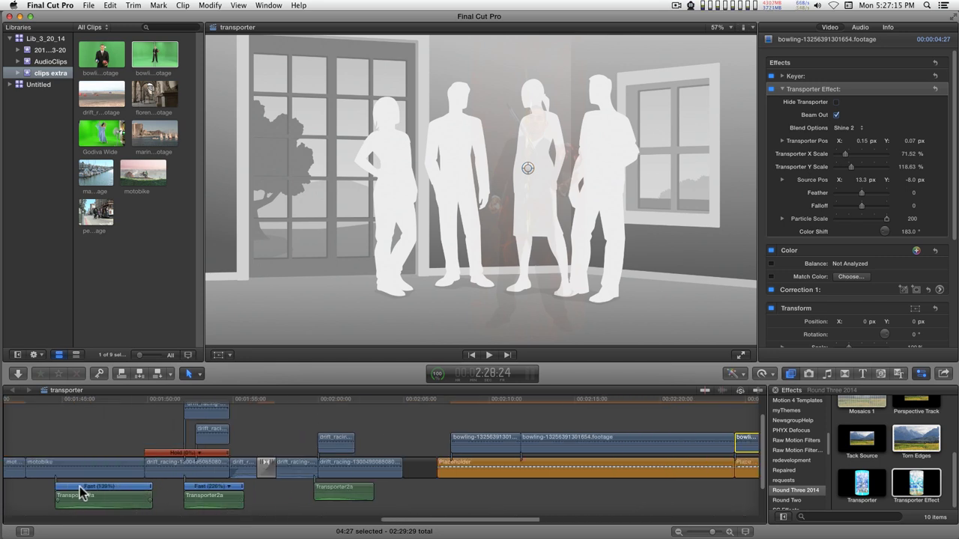
{"action": "left_click", "coordinate": [87, 500]}
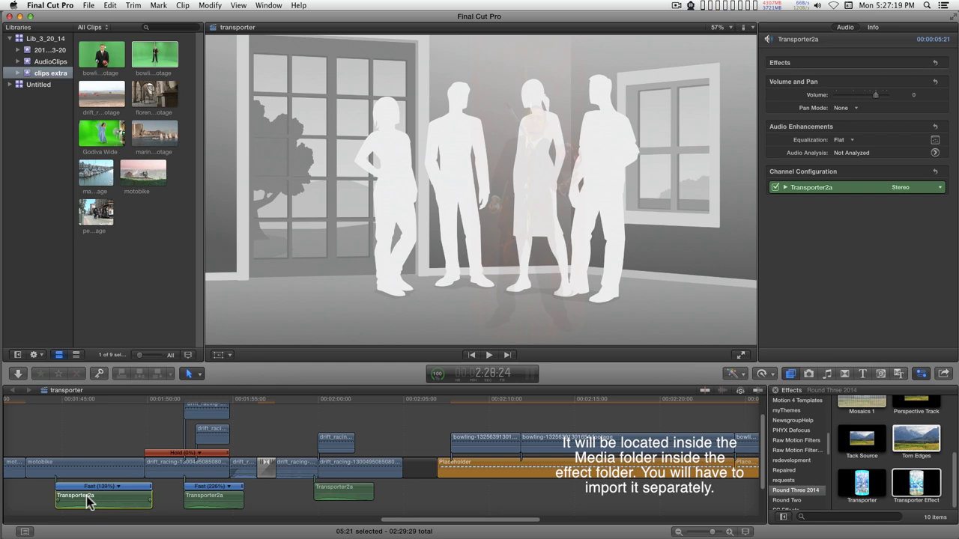
{"action": "left_click_drag", "start_coordinate": [86, 500], "coordinate": [481, 506]}
{"action": "left_click_drag", "start_coordinate": [545, 490], "coordinate": [529, 490]}
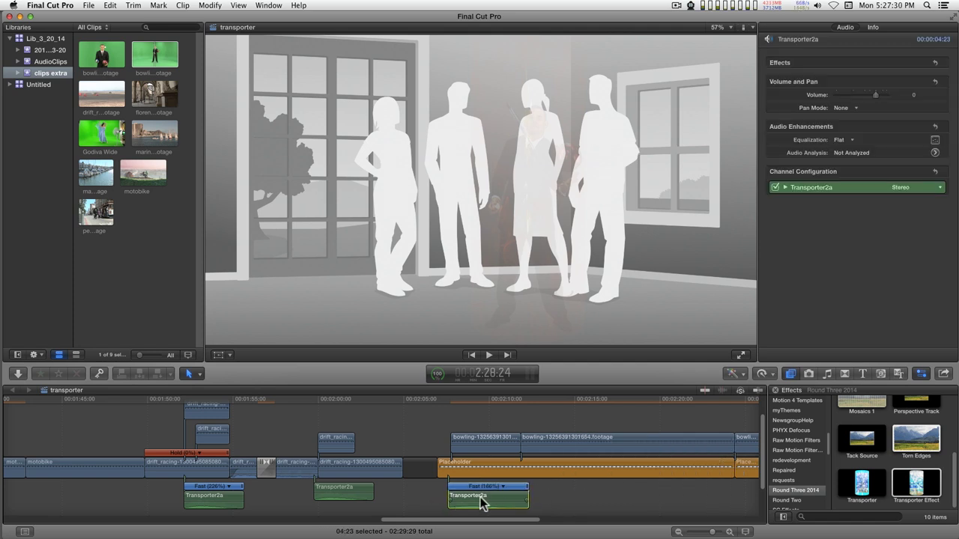
{"action": "left_click", "coordinate": [450, 401]}
{"action": "key", "text": "space"}
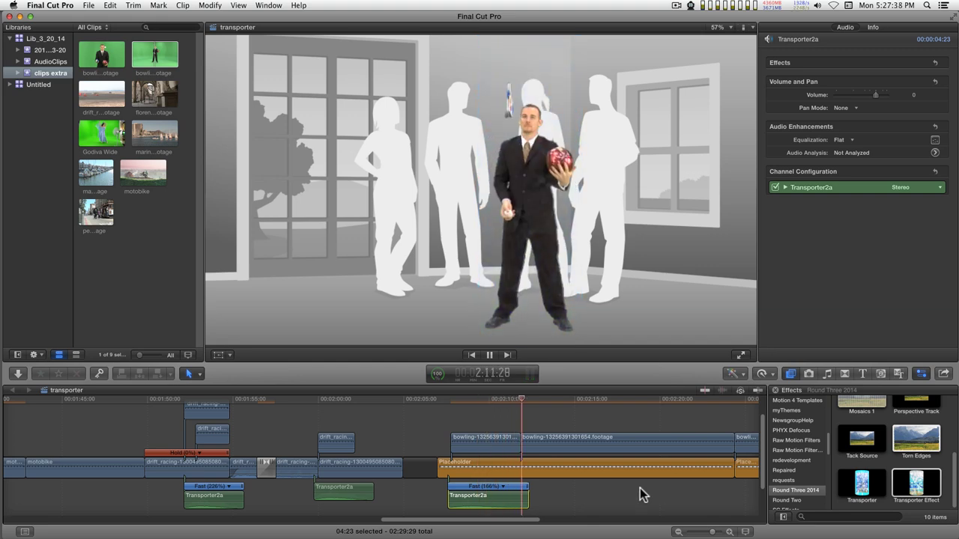
{"action": "key", "text": "space"}
- Put a second Transporter2a sound under the second Placeholder and ease its speed to about 144%
{"action": "scroll", "coordinate": [644, 495], "scroll_direction": "right", "scroll_amount": 1}
{"action": "scroll", "coordinate": [594, 511], "scroll_direction": "right", "scroll_amount": 10}
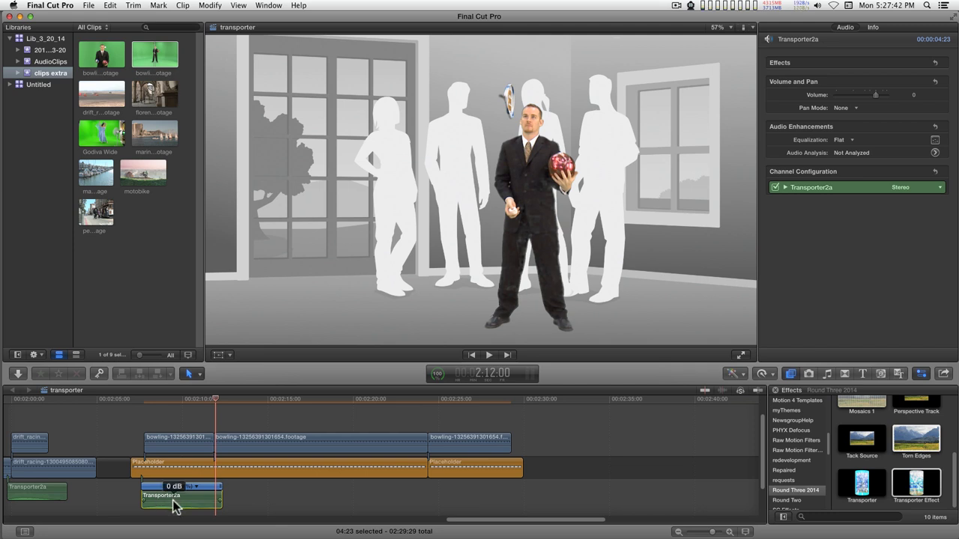
{"action": "key", "text": "bracketright"}
{"action": "key", "text": "comma"}
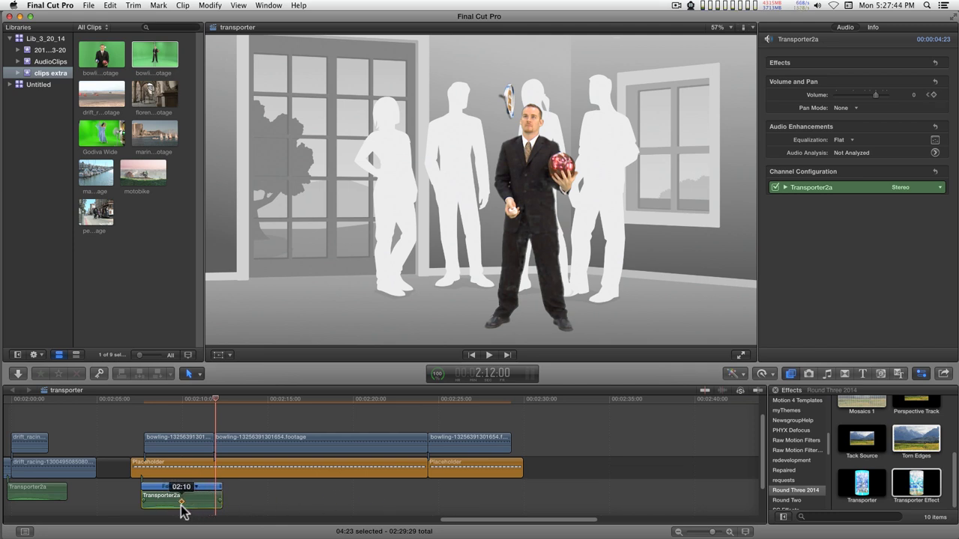
{"action": "left_click_drag", "start_coordinate": [179, 500], "coordinate": [465, 495]}
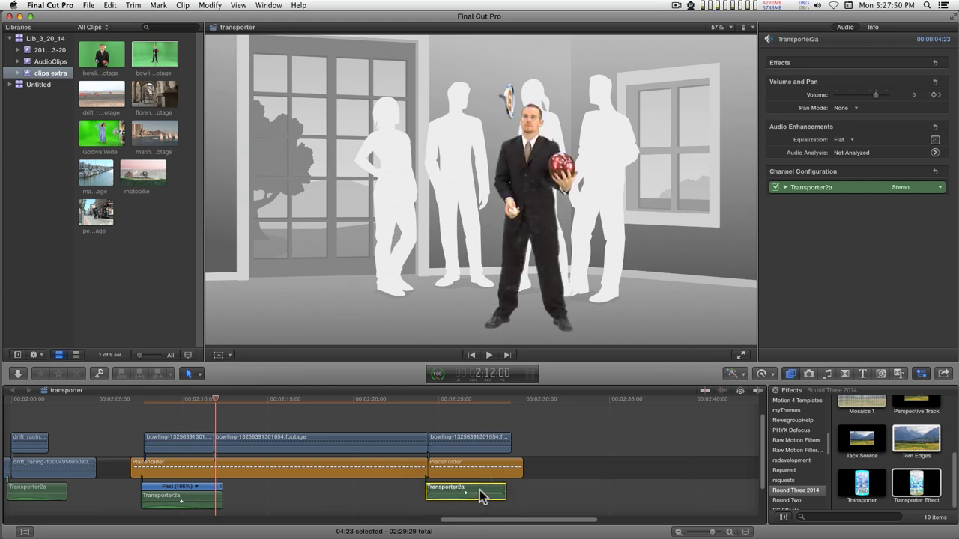
{"action": "key", "text": "alt+super+v"}
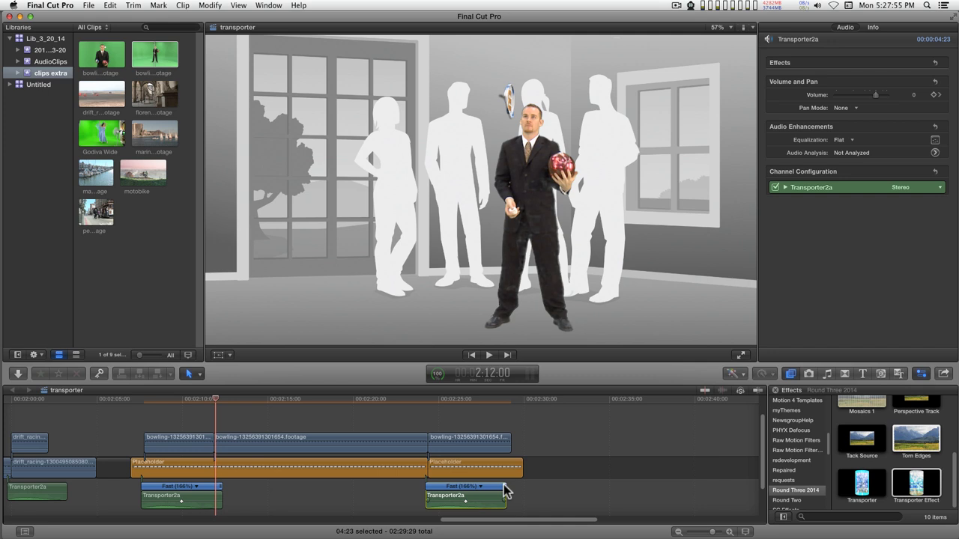
{"action": "left_click_drag", "start_coordinate": [504, 491], "coordinate": [517, 490]}
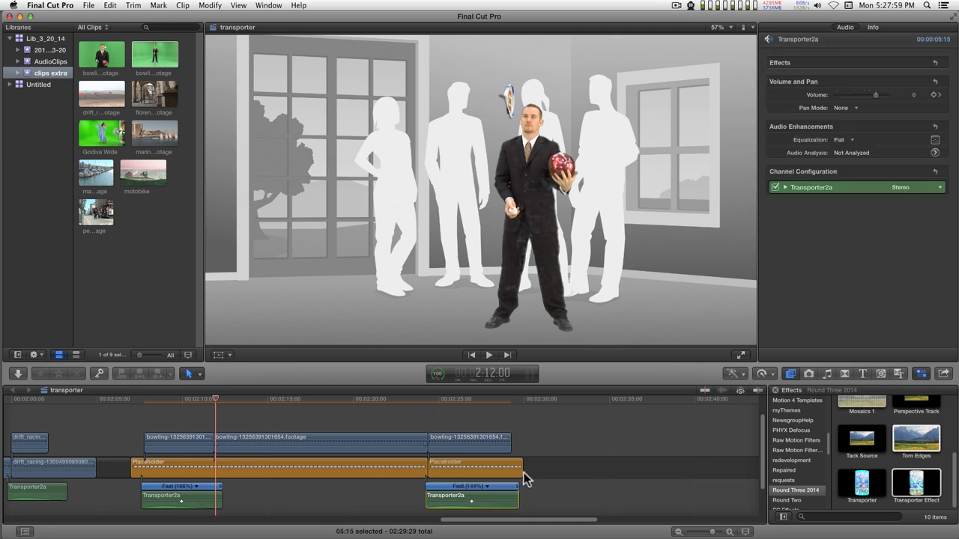
{"action": "left_click_drag", "start_coordinate": [576, 469], "coordinate": [200, 474]}
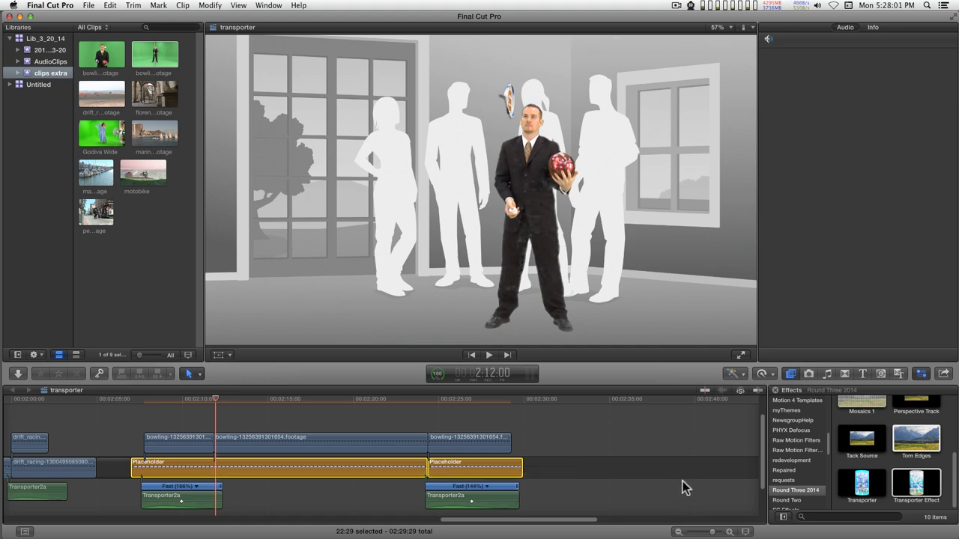
{"action": "key", "text": "/"}
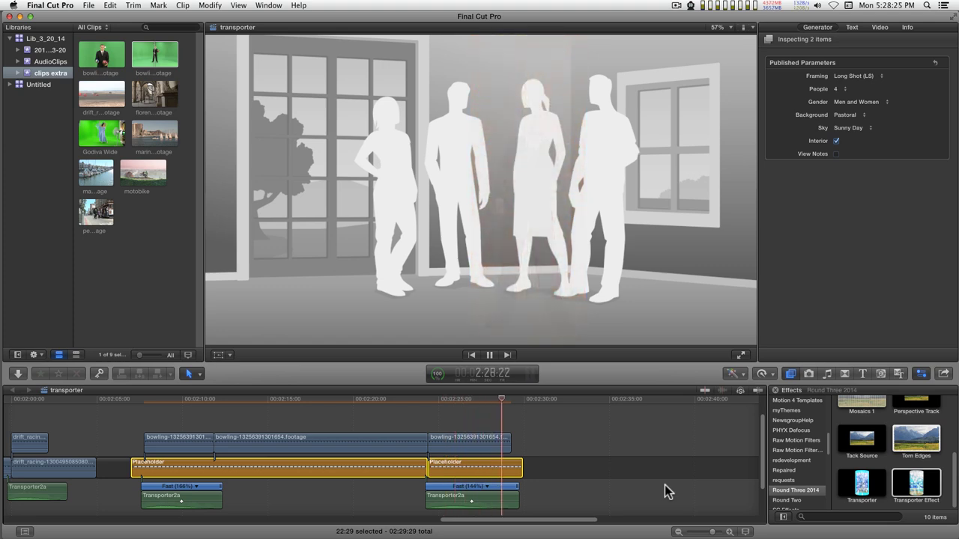
{"action": "key", "text": "space"}
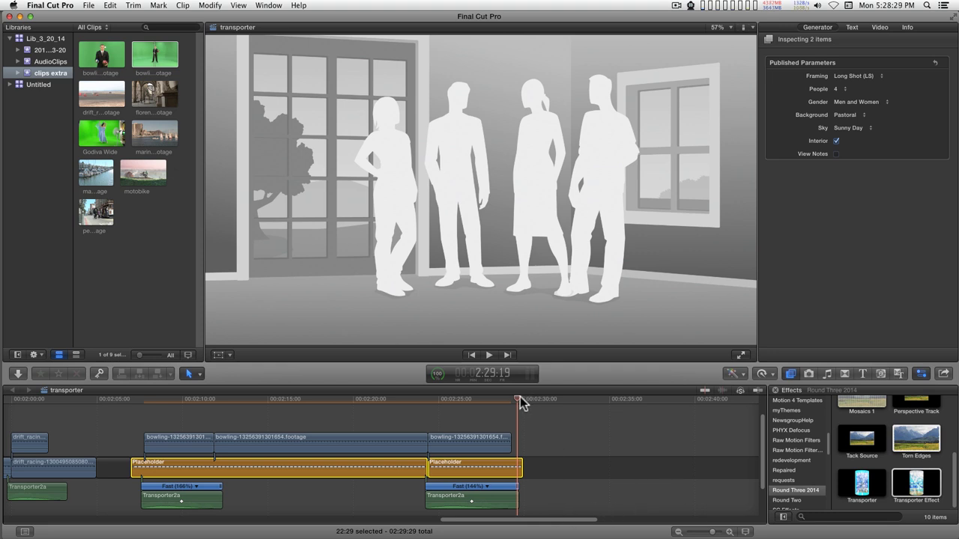
{"action": "left_click_drag", "start_coordinate": [519, 397], "coordinate": [533, 397]}
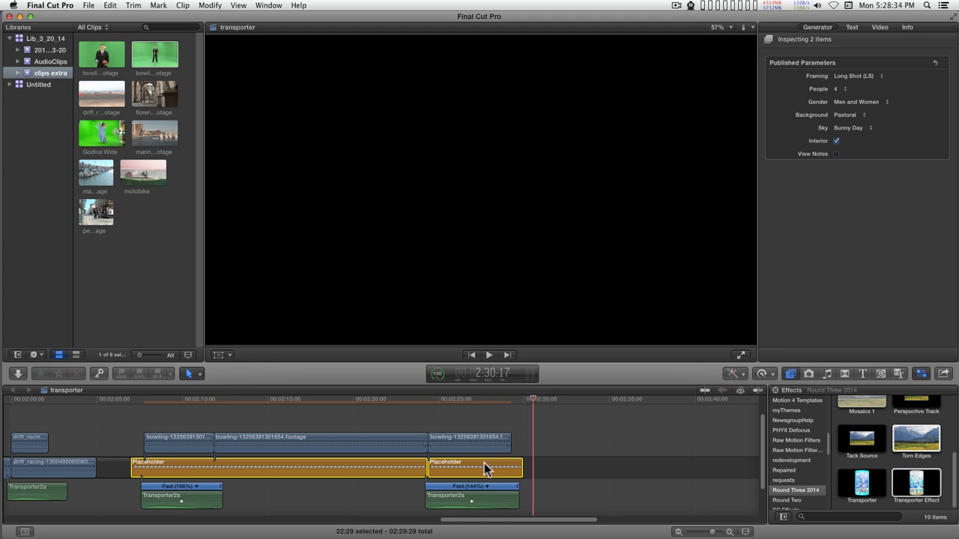
- Insert a 3-second gap after the placeholder section with Option-W
{"action": "left_click", "coordinate": [541, 419]}
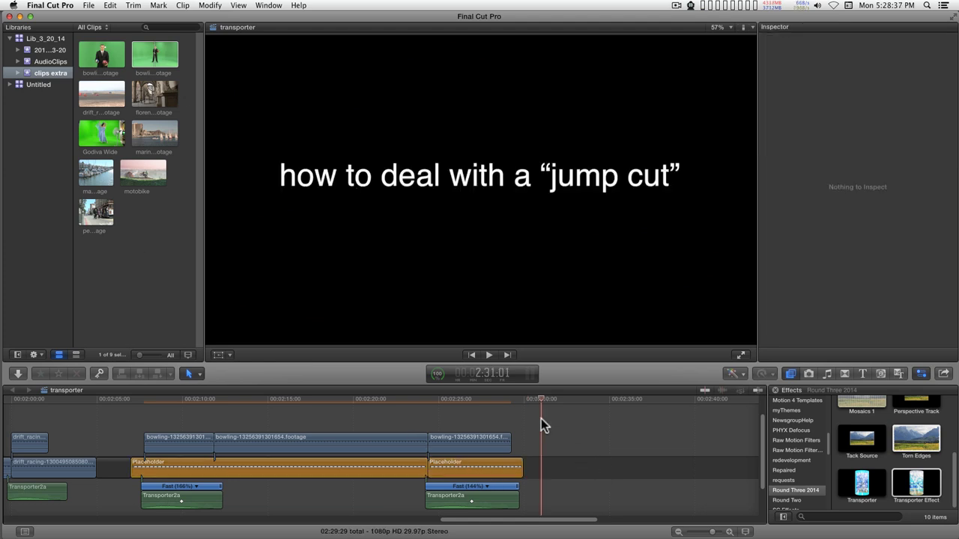
{"action": "key", "text": "alt+w"}
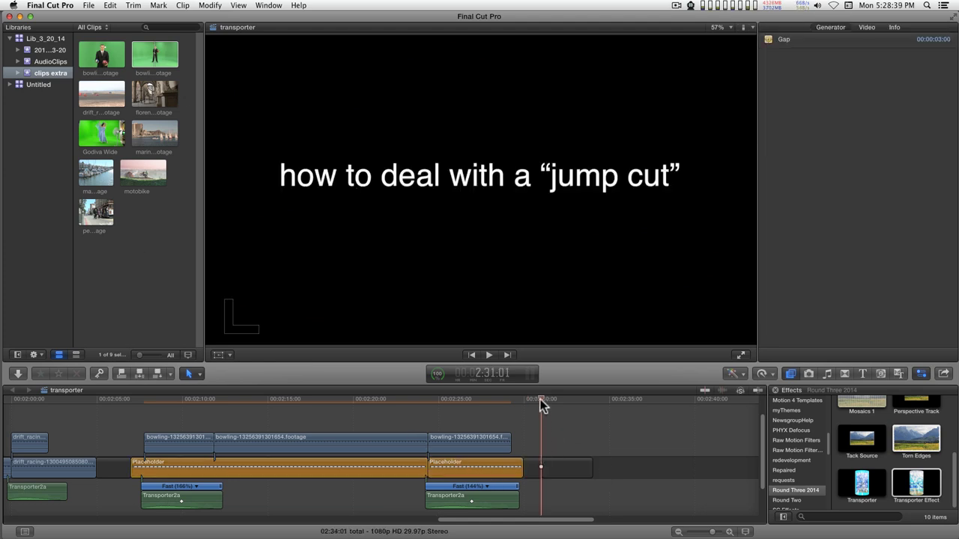
{"action": "left_click_drag", "start_coordinate": [540, 399], "coordinate": [598, 400]}
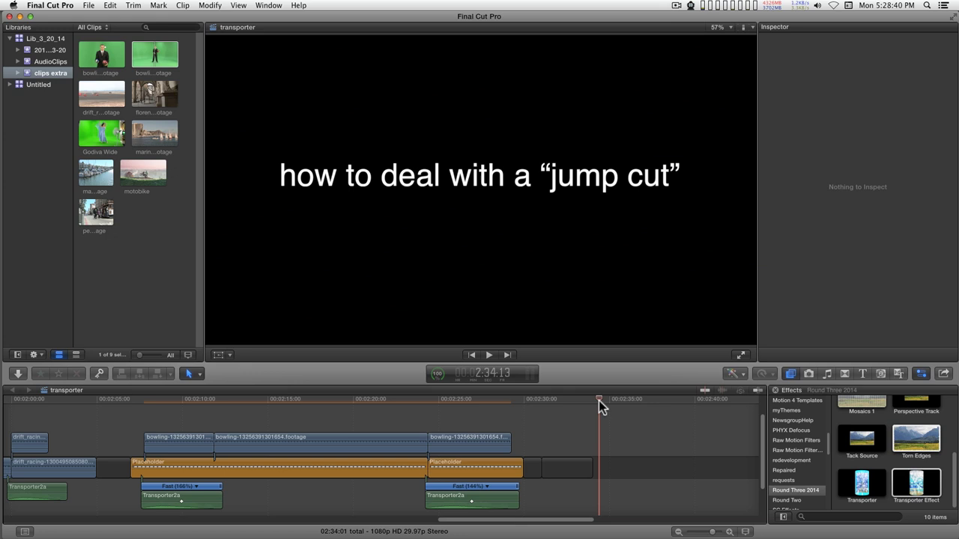
- Append the motobike clip to the timeline end, show its Video inspector, and scrub the footage
{"action": "left_click", "coordinate": [150, 176]}
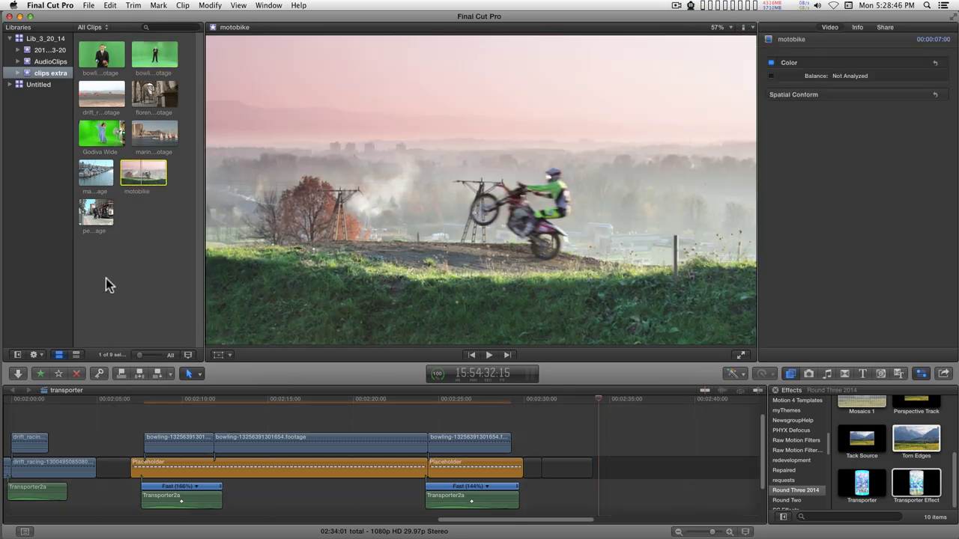
{"action": "key", "text": "e"}
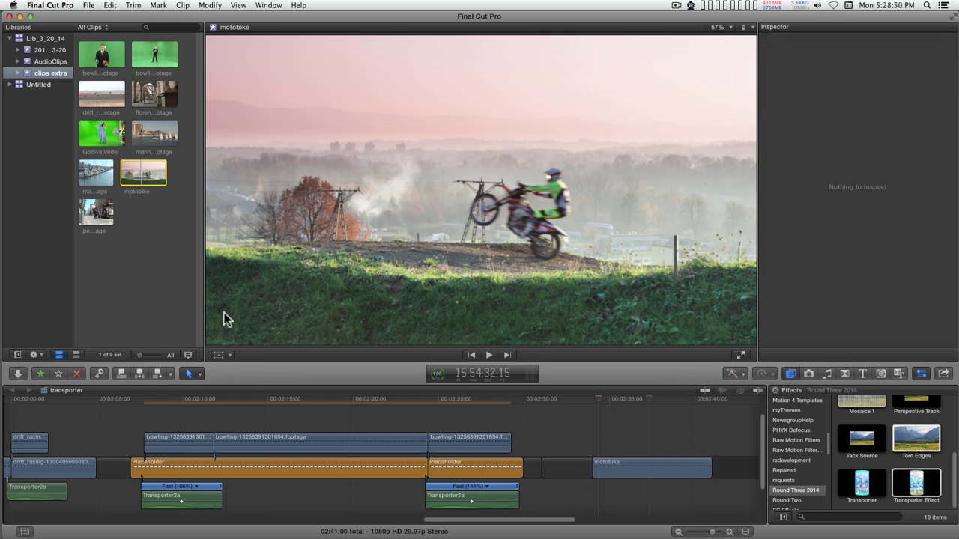
{"action": "left_click_drag", "start_coordinate": [710, 399], "coordinate": [684, 417]}
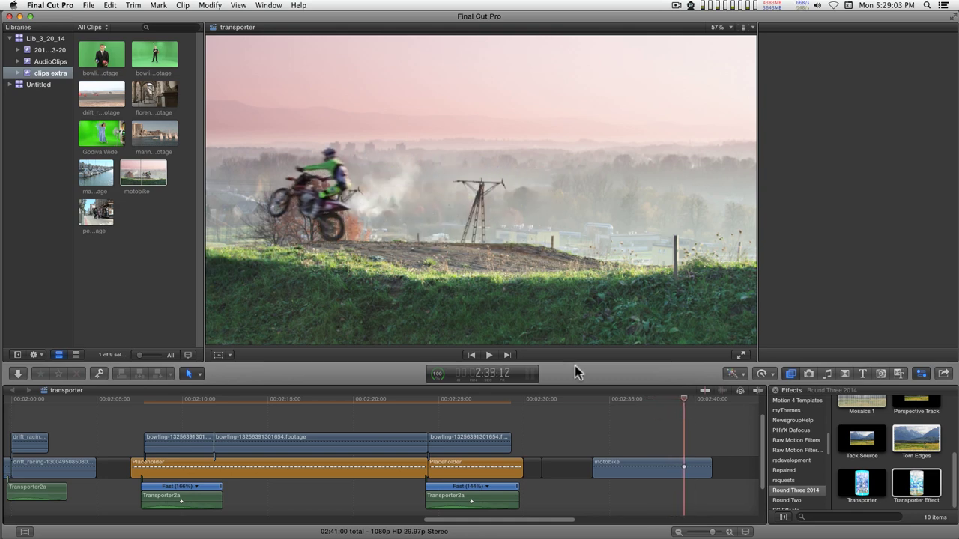
{"action": "key", "text": "super+4"}
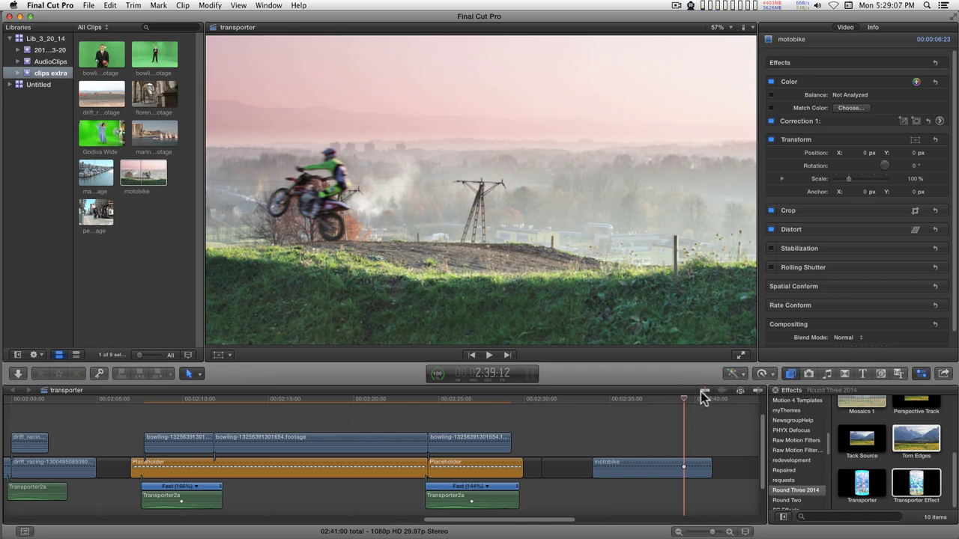
{"action": "left_click_drag", "start_coordinate": [686, 397], "coordinate": [594, 398]}
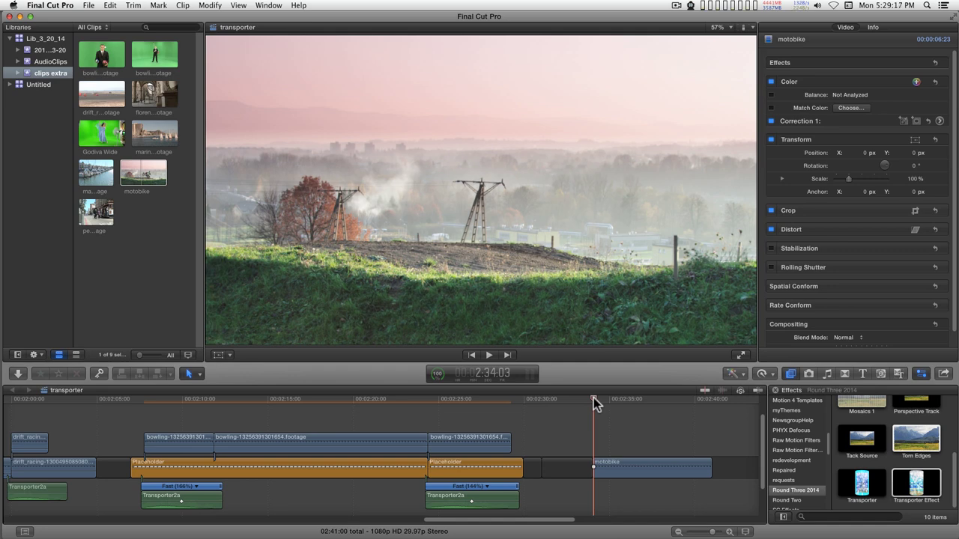
- Split the motobike clip where the rider enters and add a lengthened freeze-frame hold at its start
{"action": "left_click_drag", "start_coordinate": [593, 398], "coordinate": [642, 398]}
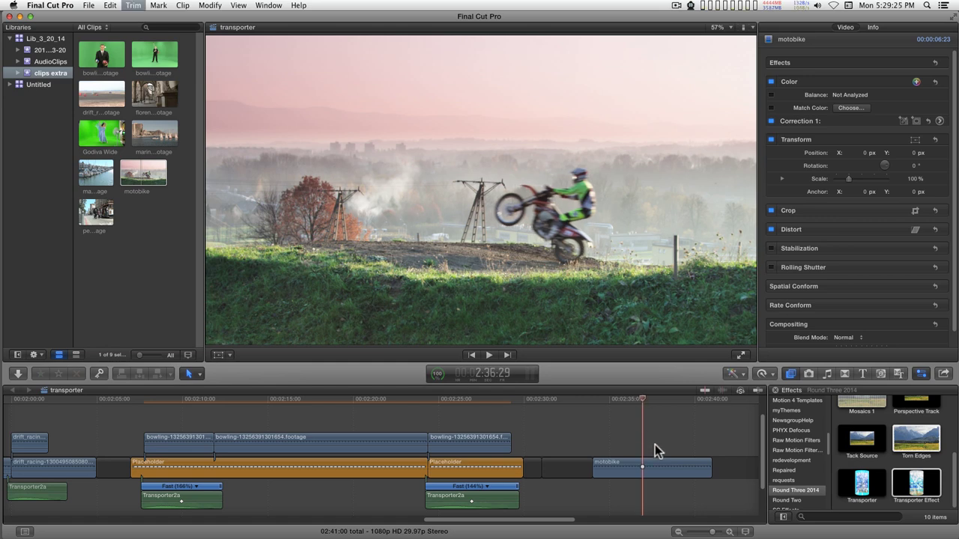
{"action": "key", "text": "super+b"}
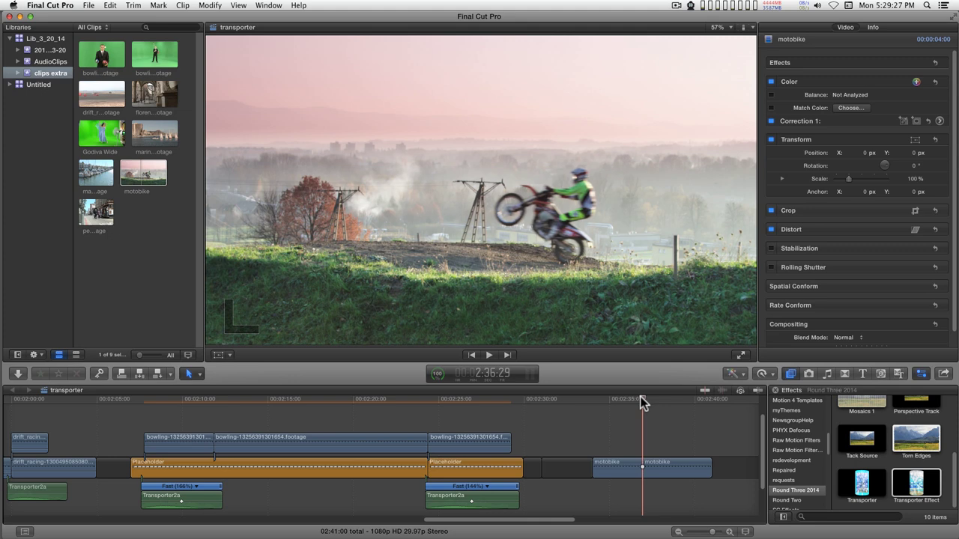
{"action": "left_click_drag", "start_coordinate": [637, 397], "coordinate": [626, 398]}
{"action": "left_click", "coordinate": [616, 465]}
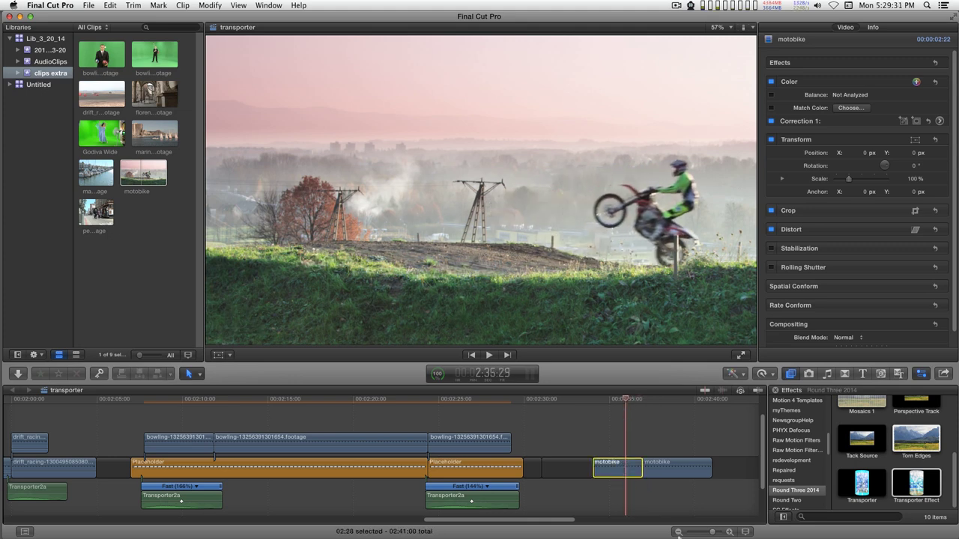
{"action": "key", "text": "Up"}
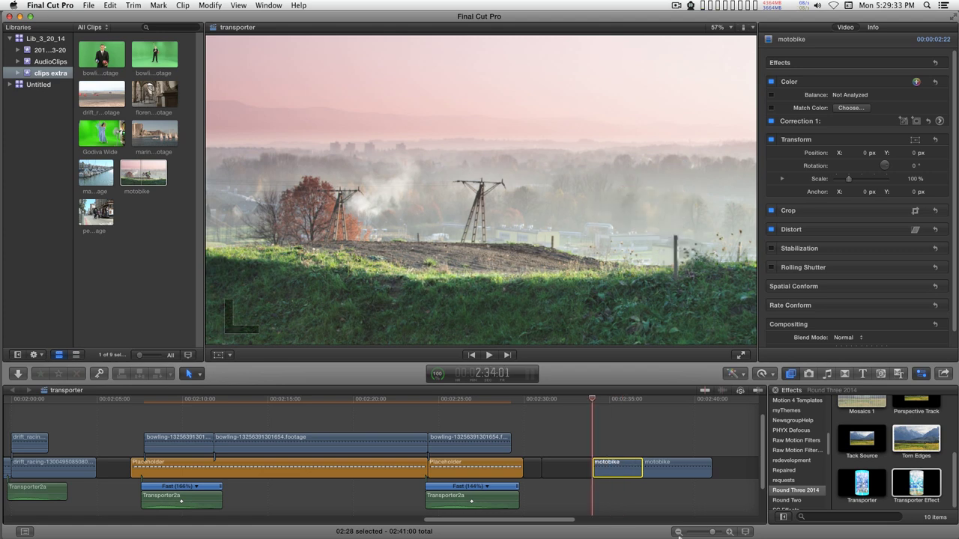
{"action": "key", "text": "shift+h"}
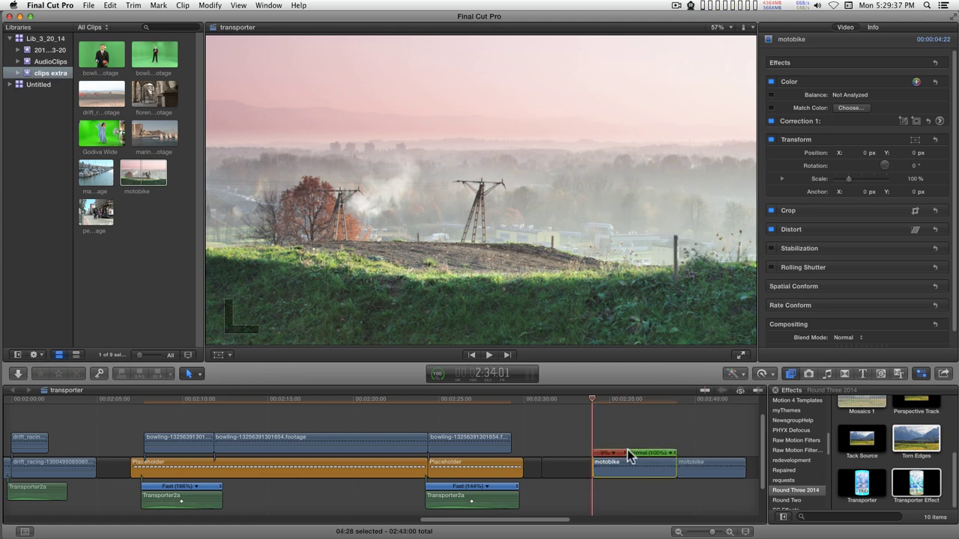
{"action": "left_click_drag", "start_coordinate": [626, 452], "coordinate": [685, 452]}
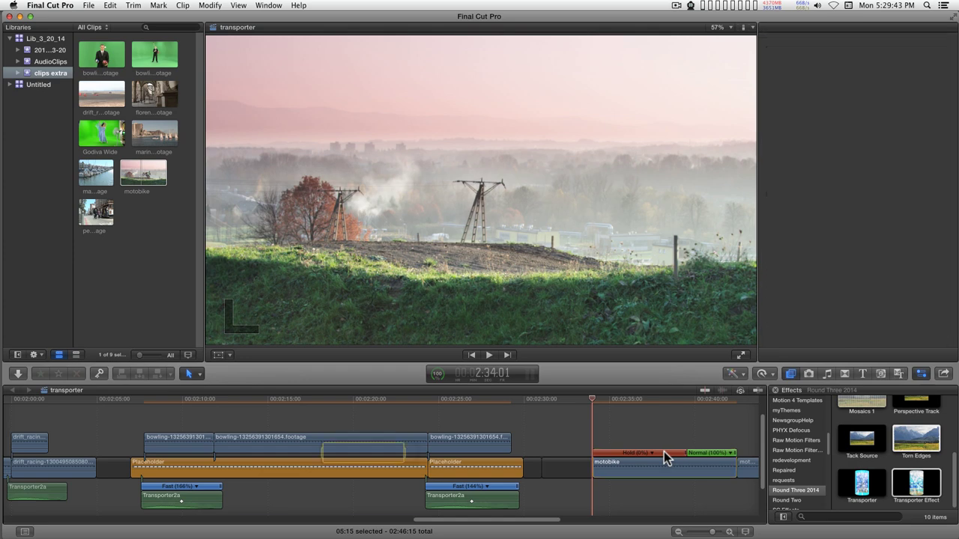
- Cut the clip at the end of the hold and delete the leftover motobike piece
{"action": "left_click", "coordinate": [664, 452]}
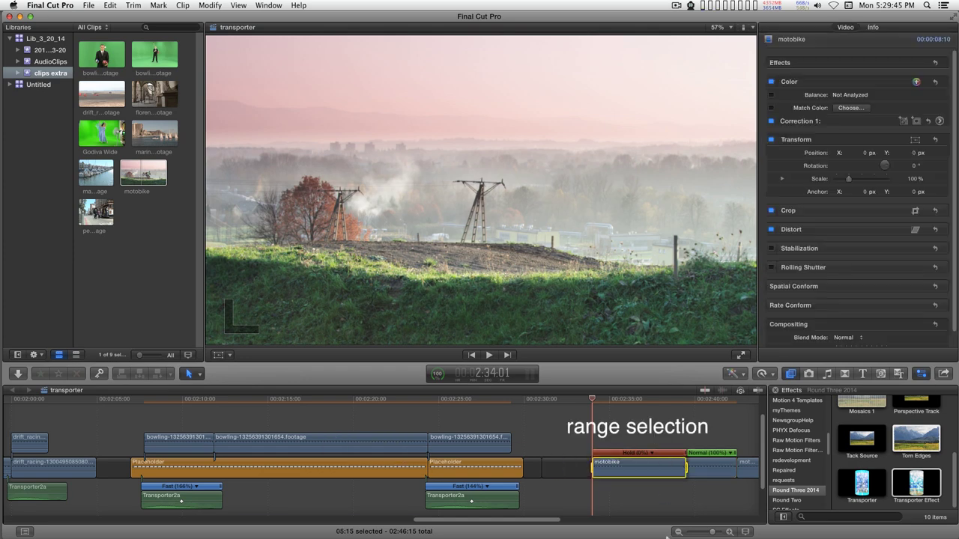
{"action": "key", "text": "shift+o"}
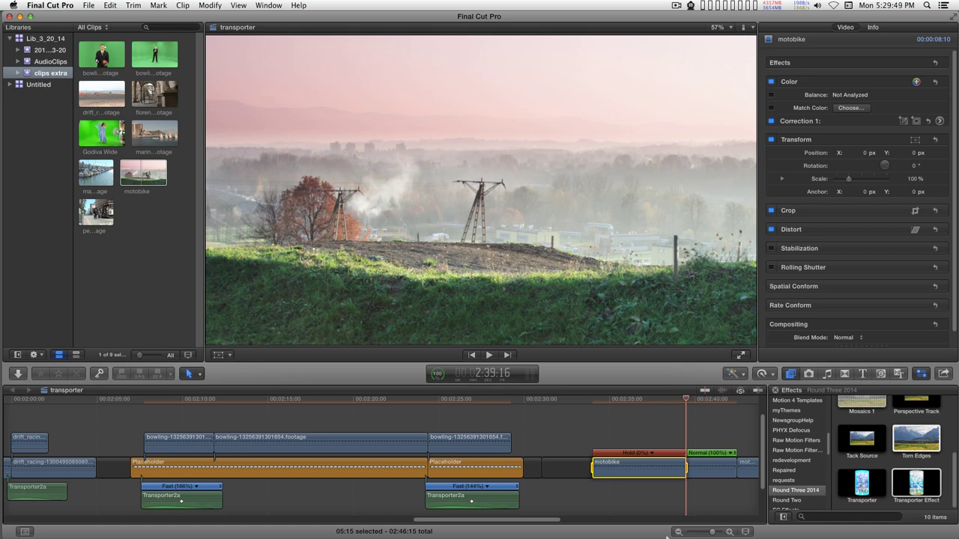
{"action": "key", "text": "super+b"}
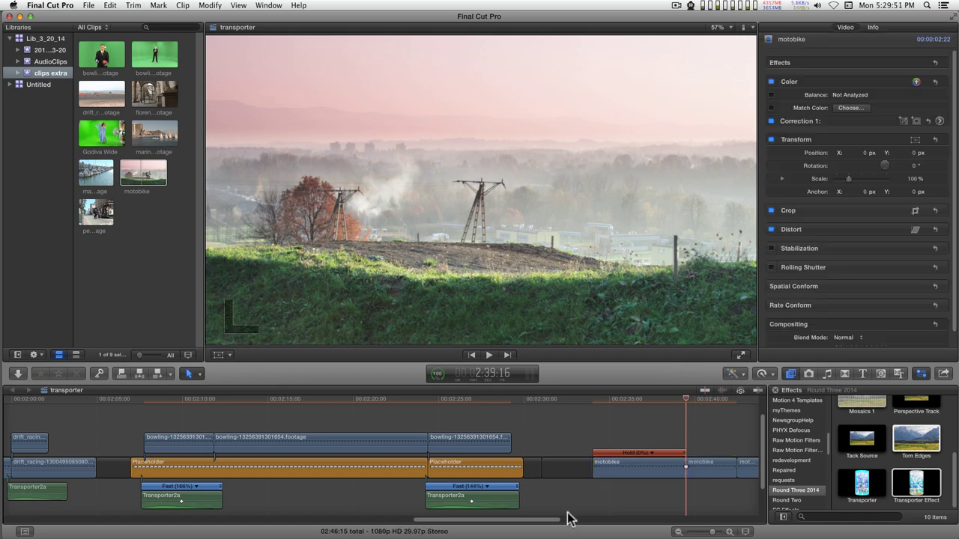
{"action": "left_click", "coordinate": [723, 468]}
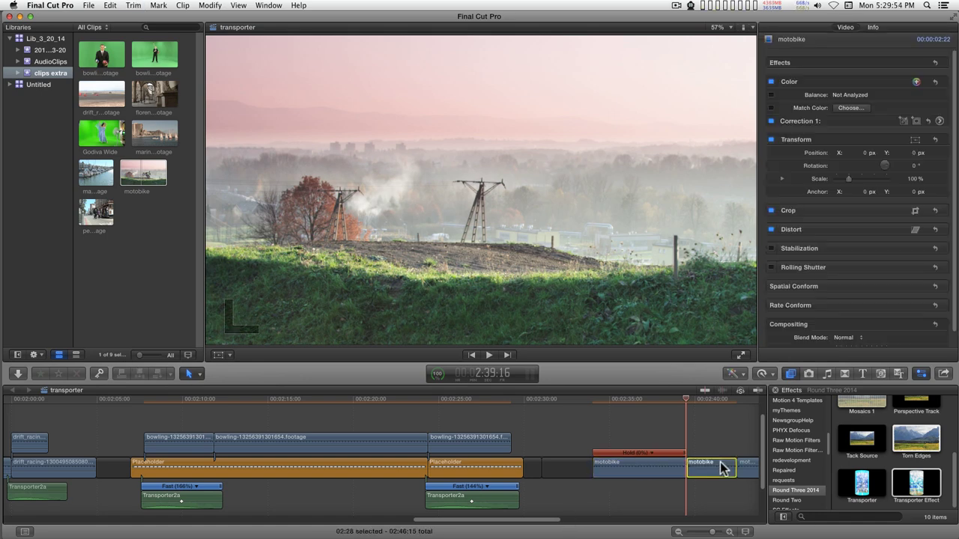
{"action": "key", "text": "Delete"}
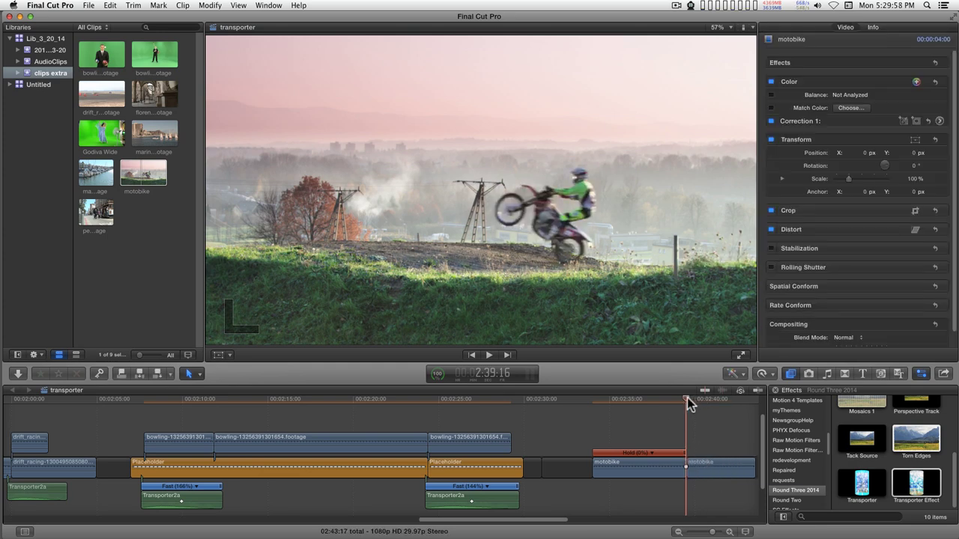
- Add a second freeze-frame hold to the next motobike piece and fine-tune its length
{"action": "left_click_drag", "start_coordinate": [687, 397], "coordinate": [689, 397]}
{"action": "left_click", "coordinate": [710, 471]}
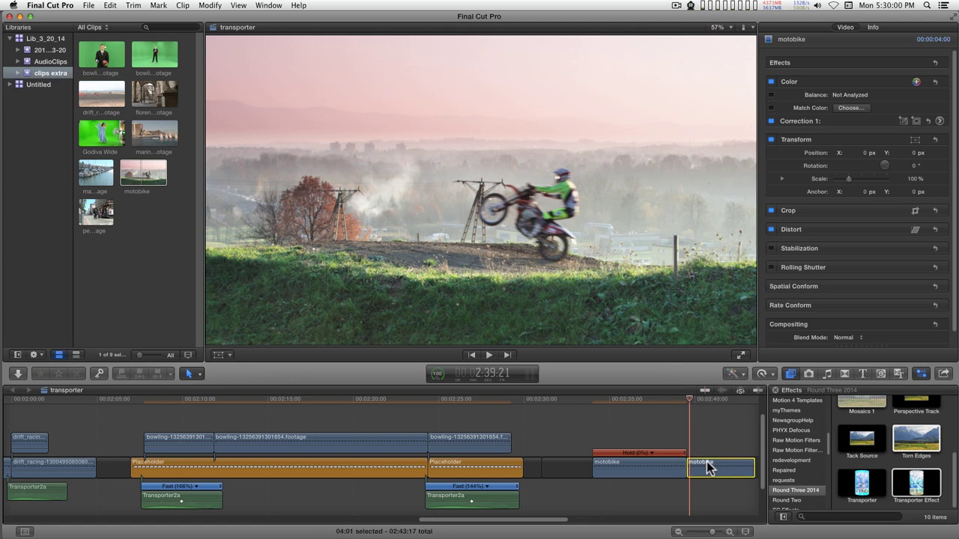
{"action": "key", "text": "Up"}
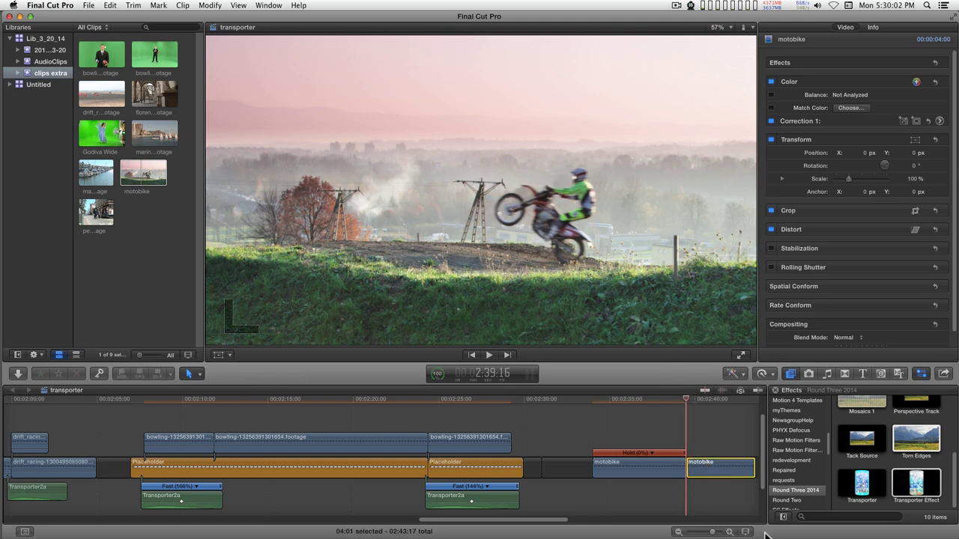
{"action": "key", "text": "shift+h"}
{"action": "scroll", "coordinate": [628, 508], "scroll_direction": "right", "scroll_amount": 8}
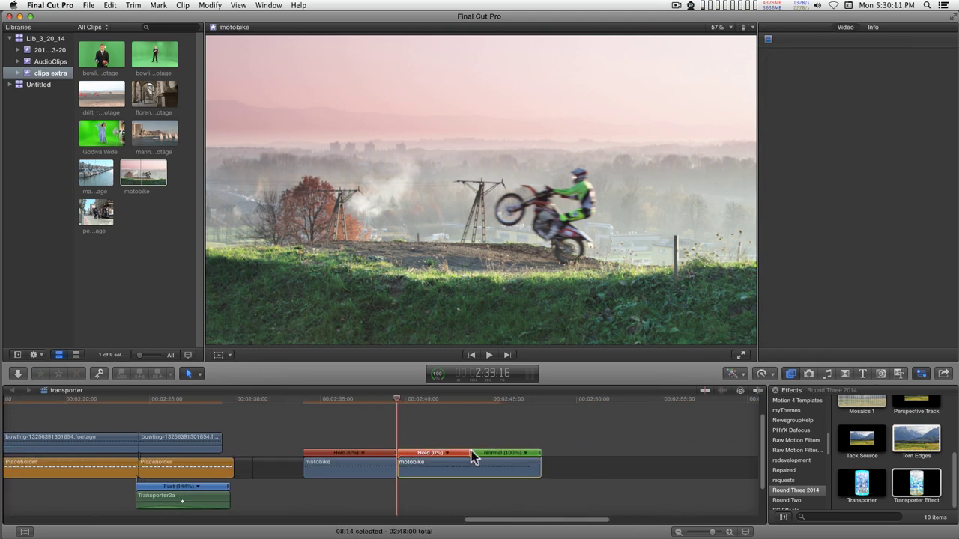
{"action": "mouse_move", "coordinate": [471, 457]}
{"action": "left_mouse_down"}
{"action": "mouse_move", "coordinate": [478, 451]}
{"action": "mouse_move", "coordinate": [455, 451]}
{"action": "left_mouse_up"}
{"action": "key", "text": "super+4"}
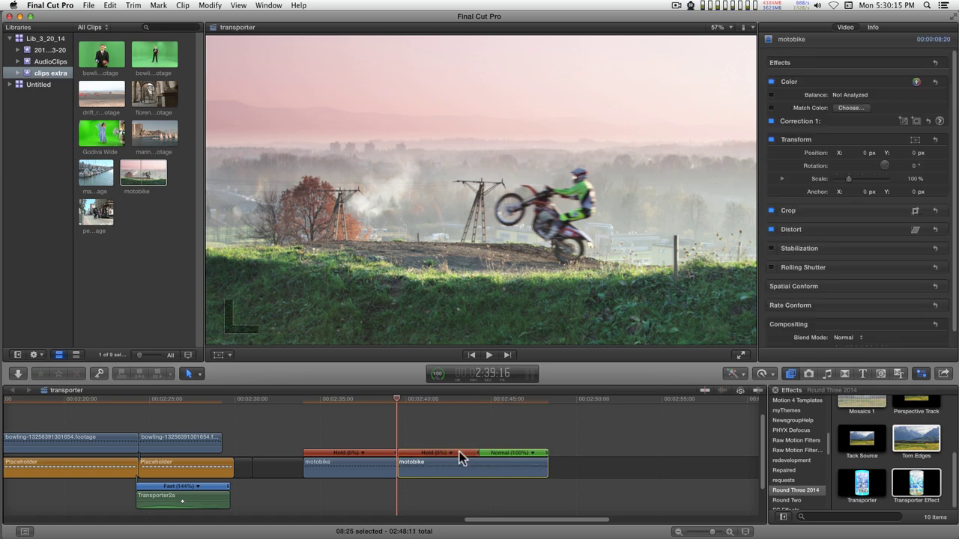
- Split at the hold's end and lift the held empty-hillside piece above the storyline
{"action": "left_click", "coordinate": [459, 470]}
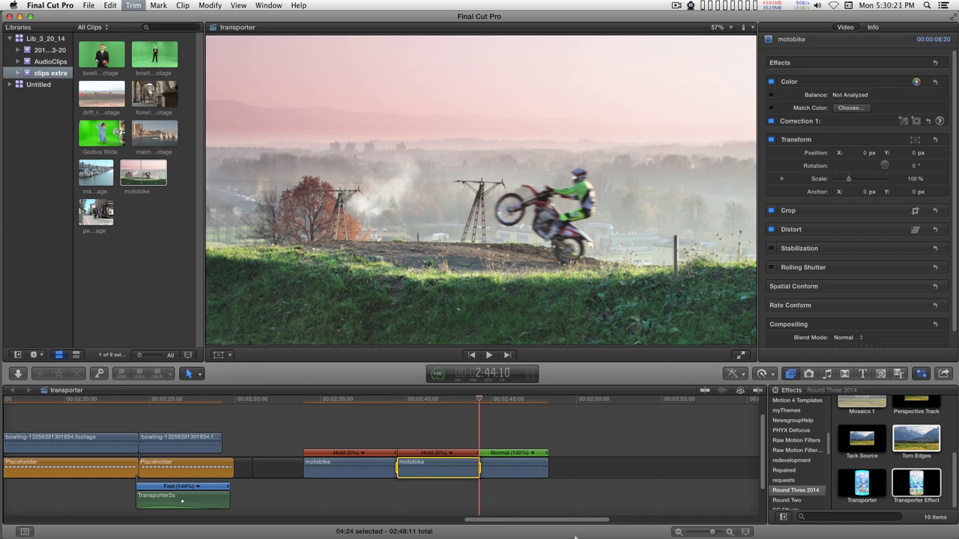
{"action": "key", "text": "super+b"}
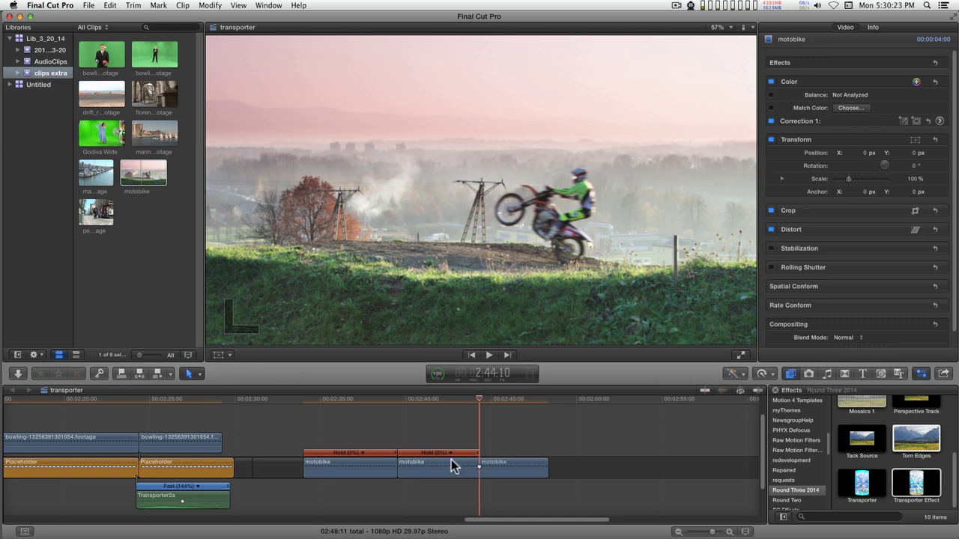
{"action": "left_click_drag", "start_coordinate": [443, 461], "coordinate": [361, 429]}
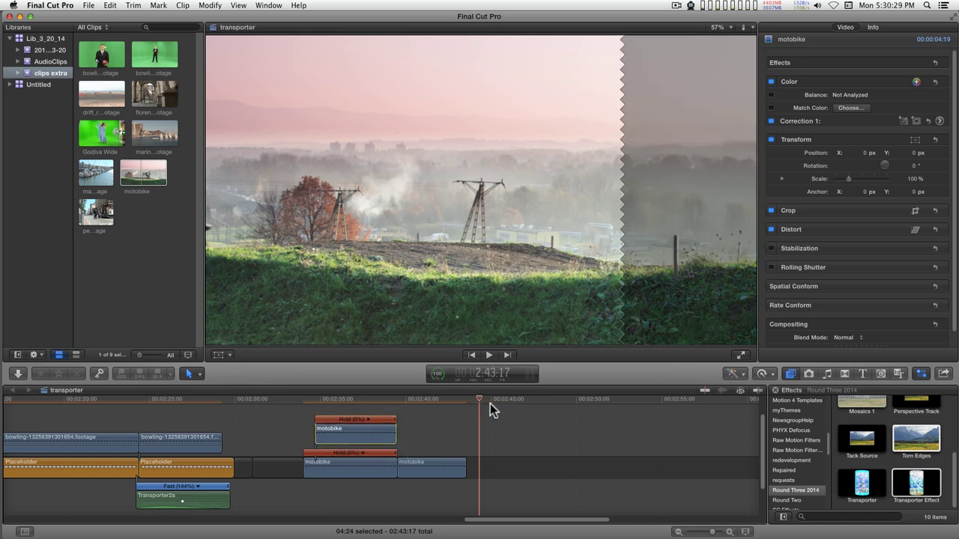
- Apply the Transporter Effect to the connected motobike clip and move its beam right to 0.19, 0.18
{"action": "left_click_drag", "start_coordinate": [480, 399], "coordinate": [372, 408]}
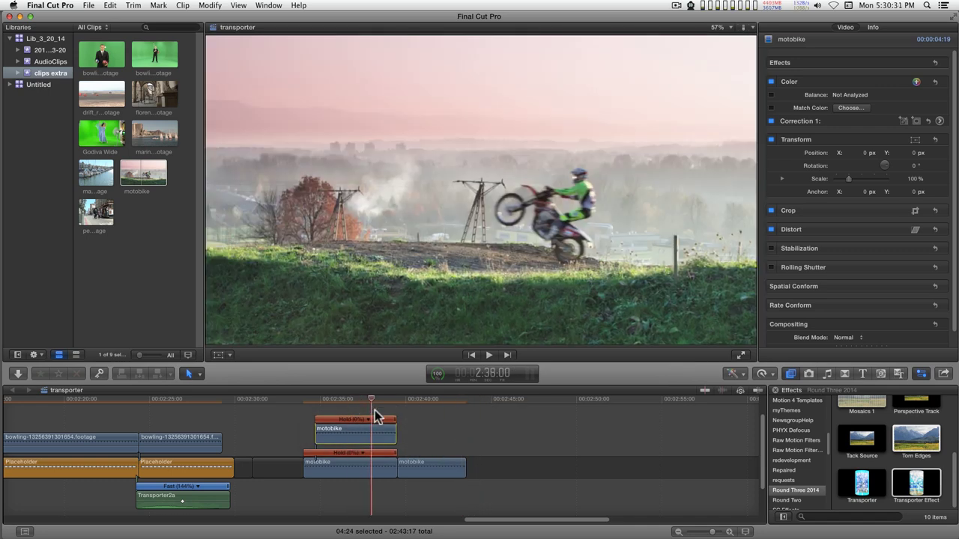
{"action": "left_click_drag", "start_coordinate": [916, 485], "coordinate": [374, 439]}
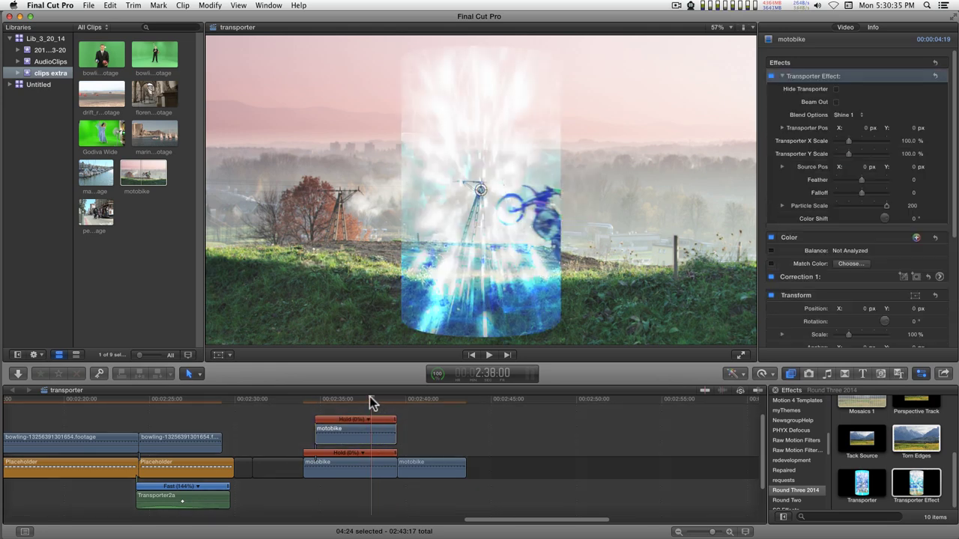
{"action": "left_click_drag", "start_coordinate": [369, 396], "coordinate": [344, 395]}
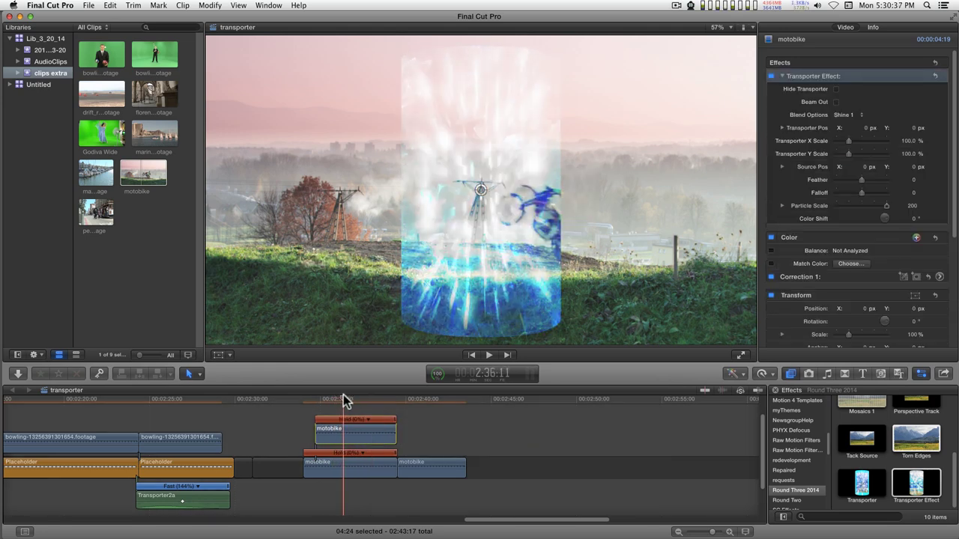
{"action": "left_click_drag", "start_coordinate": [480, 191], "coordinate": [539, 135]}
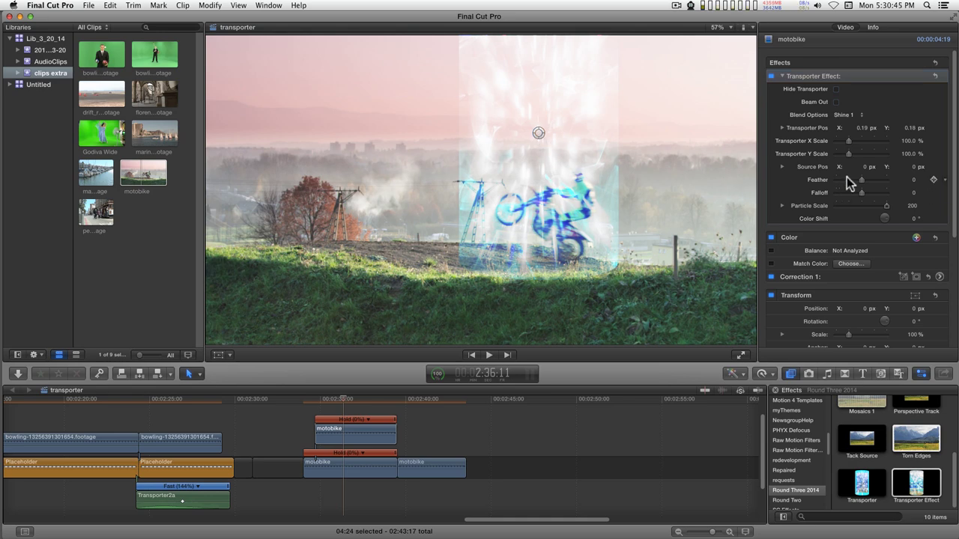
- Narrow the beam's X Scale to 73.5%, set Blend Options to Shine 2, and nudge it right
{"action": "left_click_drag", "start_coordinate": [849, 143], "coordinate": [845, 142]}
{"action": "left_click", "coordinate": [843, 117]}
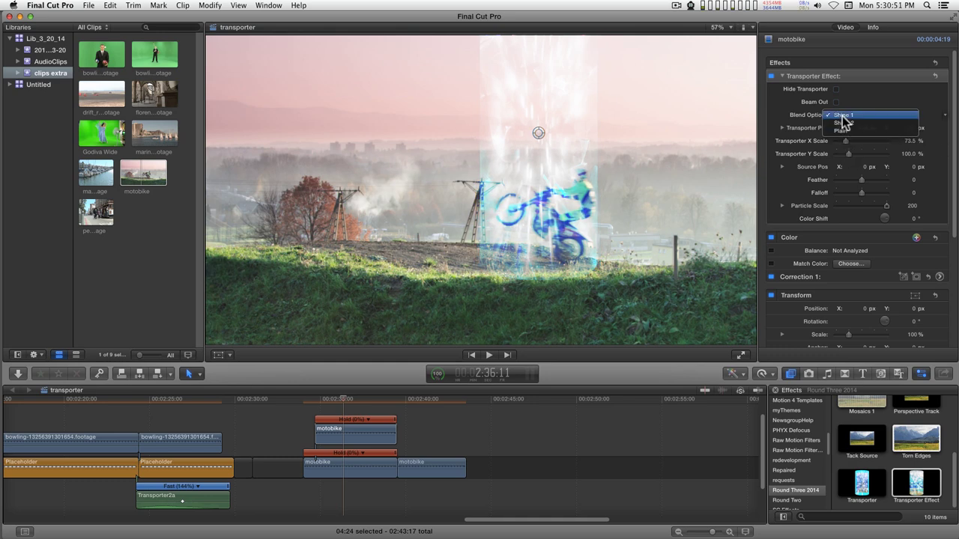
{"action": "left_click", "coordinate": [843, 123]}
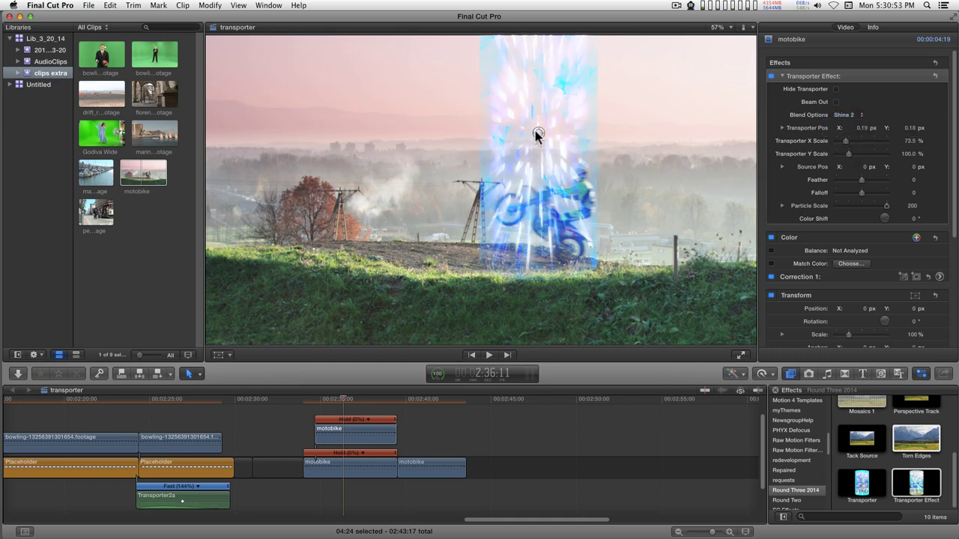
{"action": "left_click_drag", "start_coordinate": [536, 135], "coordinate": [544, 136]}
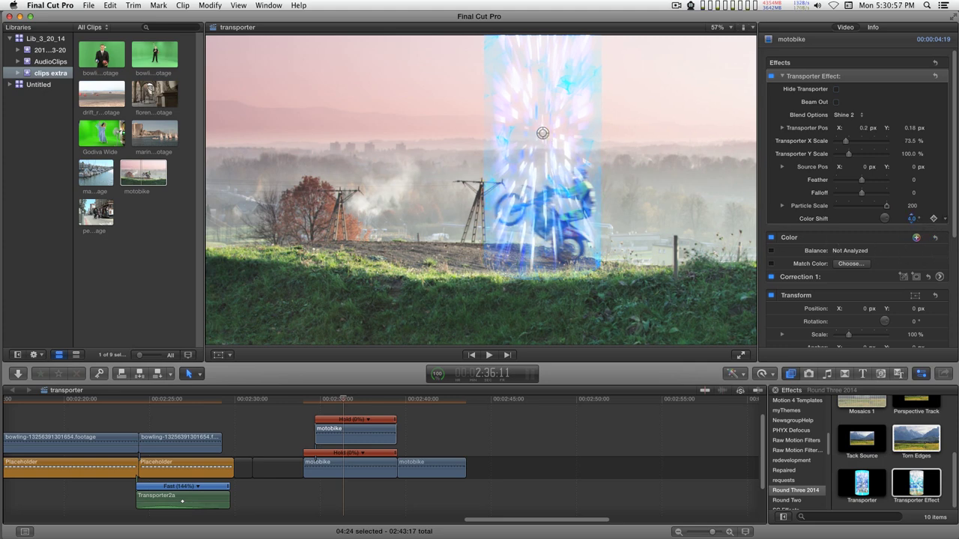
- Enter a Color Shift value to tint the beam pink and play back the beam-in
{"action": "type", "text": "134"}
{"action": "key", "text": "Return"}
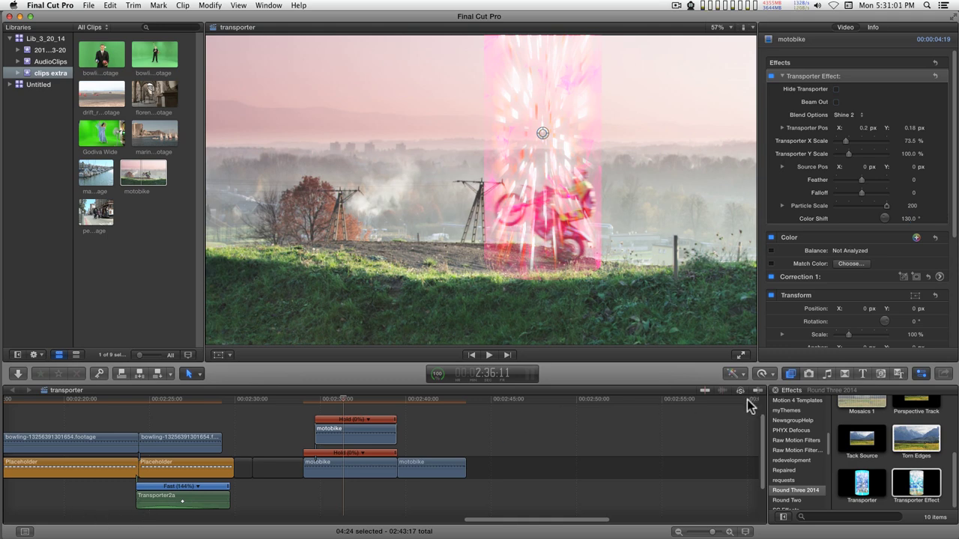
{"action": "left_click", "coordinate": [306, 403]}
{"action": "key", "text": "space"}
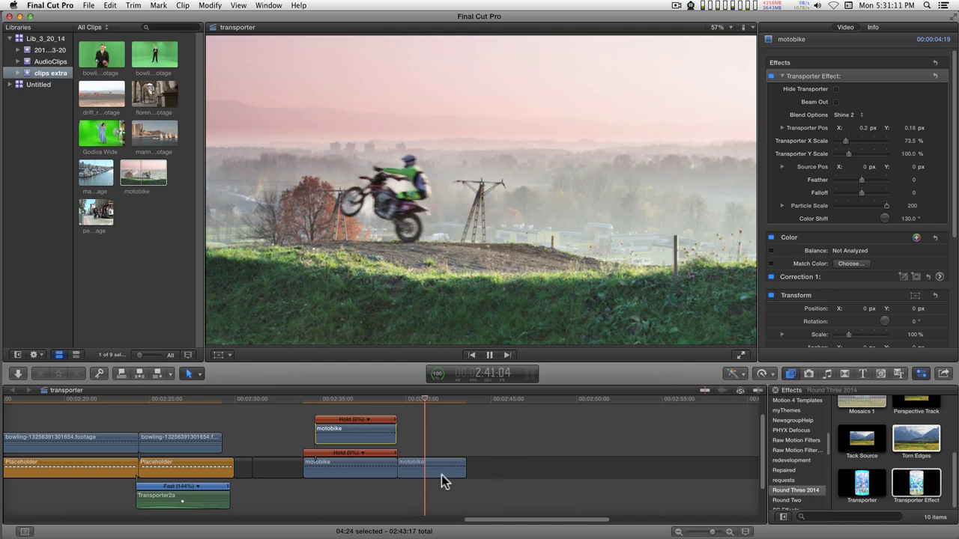
{"action": "key", "text": "space"}
{"action": "left_click", "coordinate": [397, 401]}
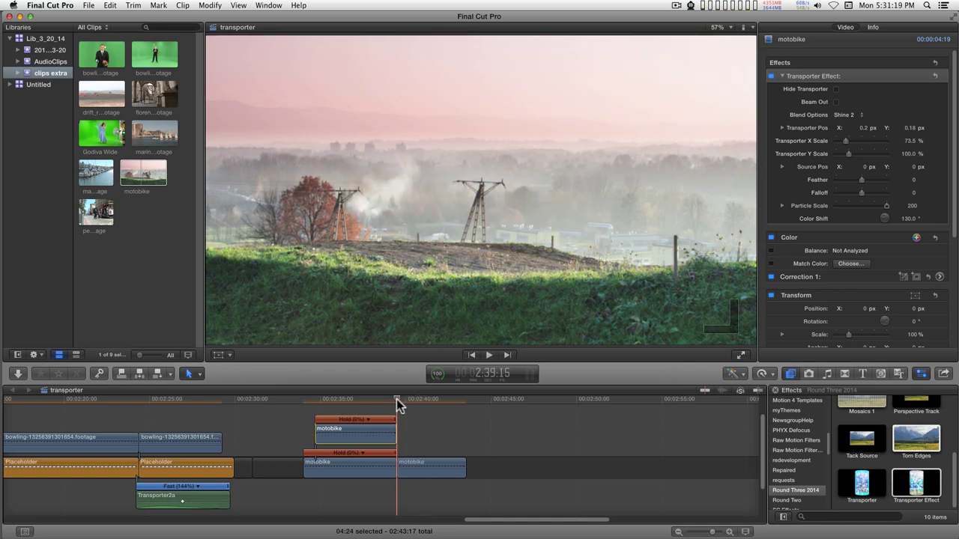
{"action": "left_click_drag", "start_coordinate": [395, 401], "coordinate": [363, 401]}
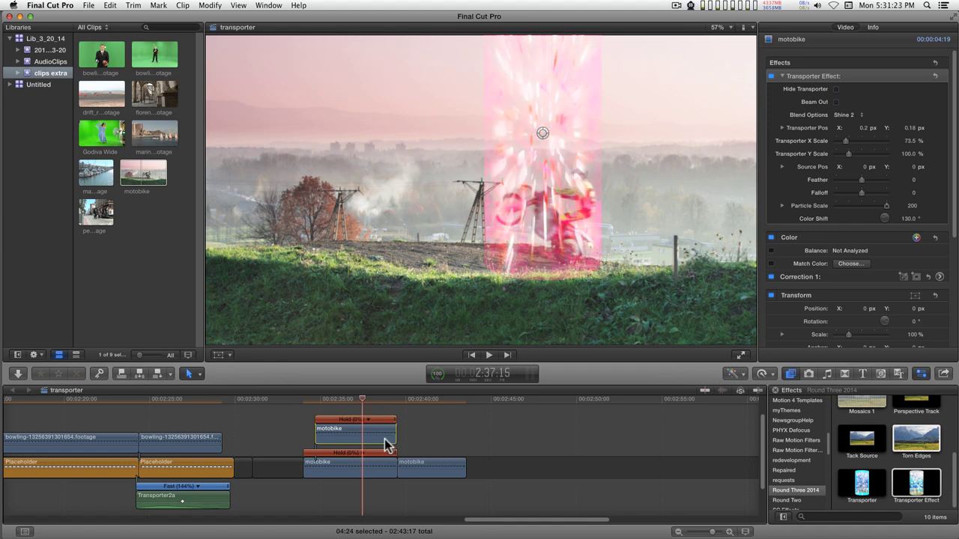
{"action": "left_click_drag", "start_coordinate": [370, 398], "coordinate": [390, 399]}
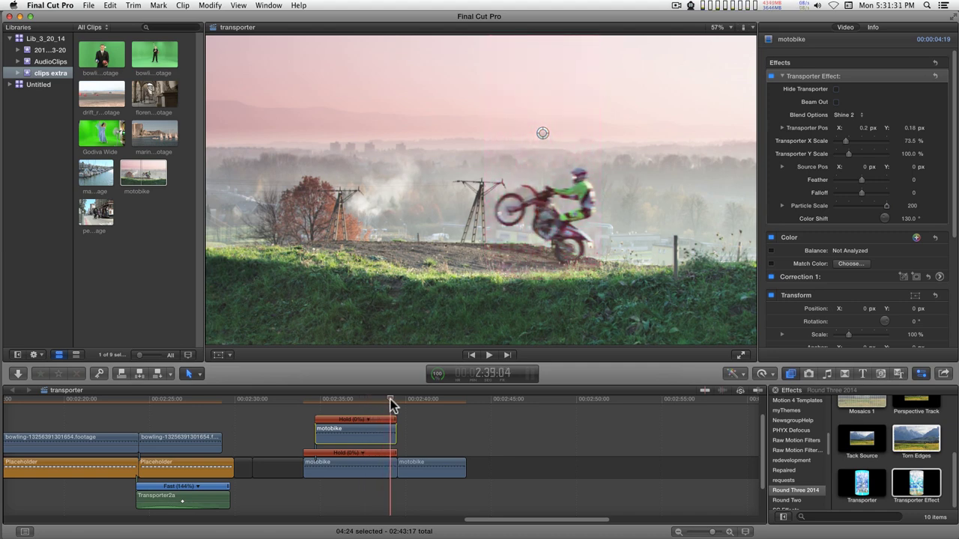
{"action": "left_click", "coordinate": [368, 471]}
{"action": "key", "text": "v"}
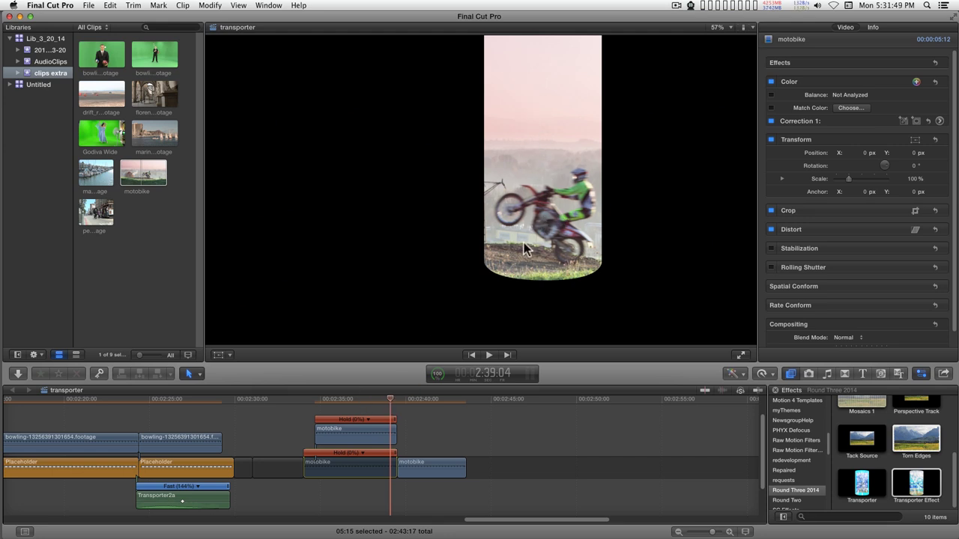
{"action": "left_click", "coordinate": [380, 470]}
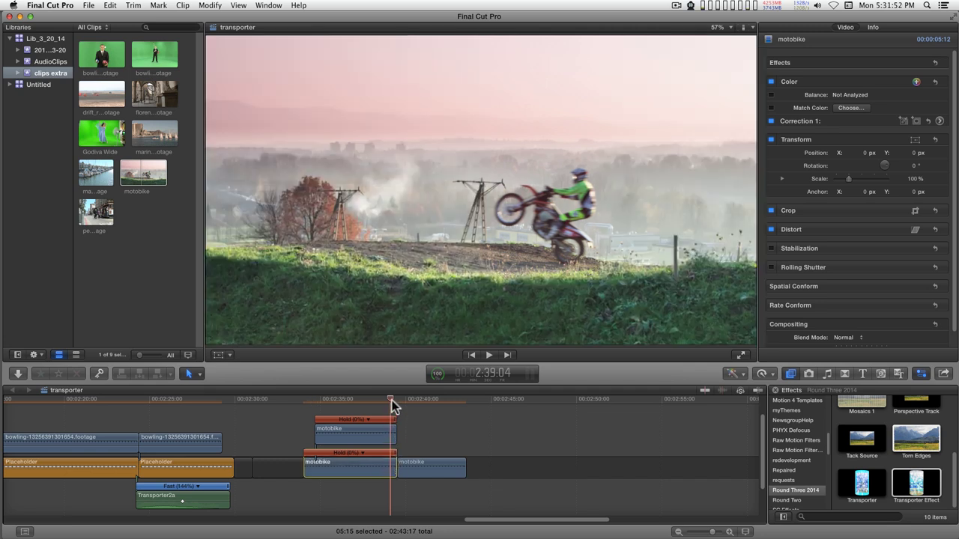
{"action": "left_click_drag", "start_coordinate": [391, 399], "coordinate": [394, 400]}
{"action": "left_click_drag", "start_coordinate": [395, 453], "coordinate": [393, 453]}
- Snap the upper motobike beam-in clip to the playhead, check the join, and Option-drag a copy above it
{"action": "left_click", "coordinate": [369, 433]}
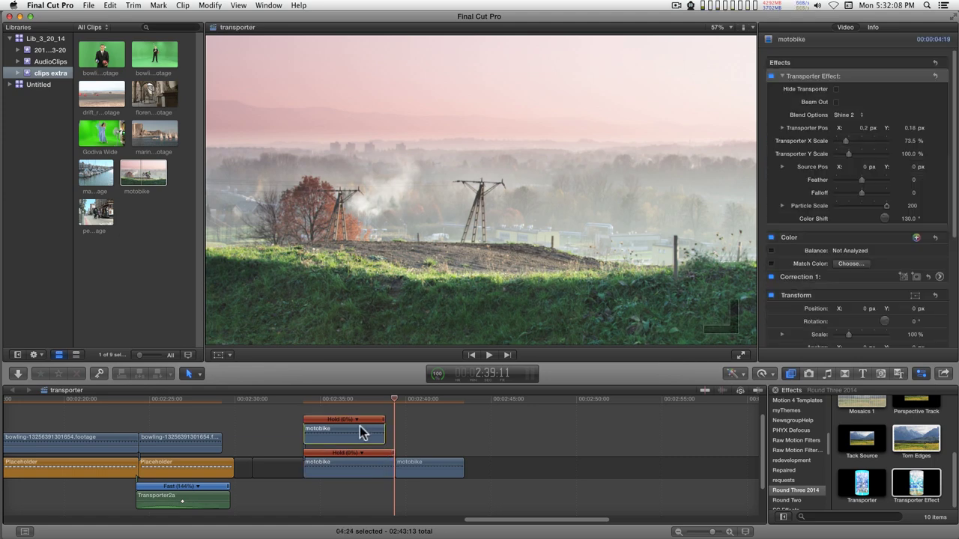
{"action": "left_click_drag", "start_coordinate": [359, 426], "coordinate": [372, 426]}
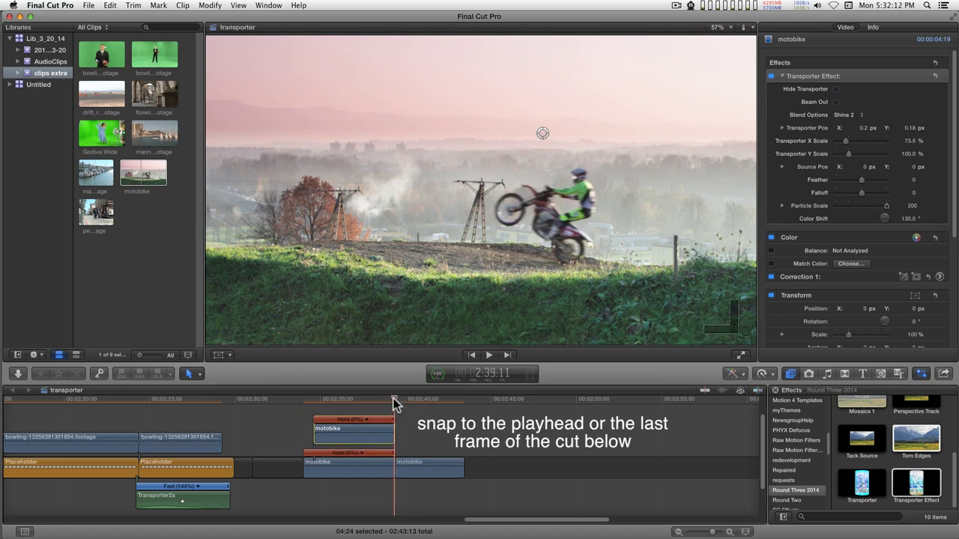
{"action": "left_click", "coordinate": [393, 397]}
{"action": "left_click_drag", "start_coordinate": [393, 398], "coordinate": [398, 403]}
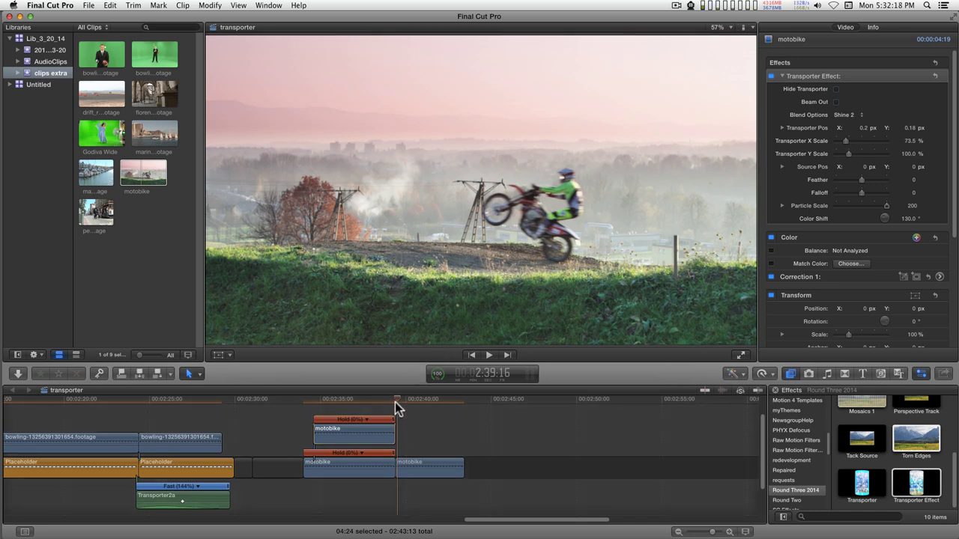
{"action": "mouse_move", "coordinate": [395, 401]}
{"action": "left_mouse_down"}
{"action": "mouse_move", "coordinate": [375, 399]}
{"action": "mouse_move", "coordinate": [418, 401]}
{"action": "mouse_move", "coordinate": [390, 401]}
{"action": "mouse_move", "coordinate": [410, 401]}
{"action": "left_mouse_up"}
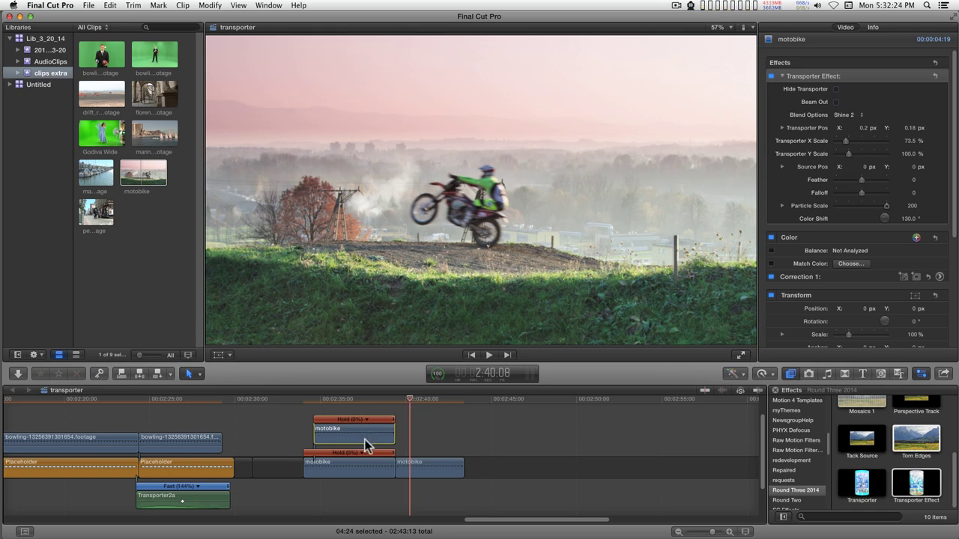
{"action": "left_click_drag", "start_coordinate": [365, 441], "coordinate": [365, 406]}
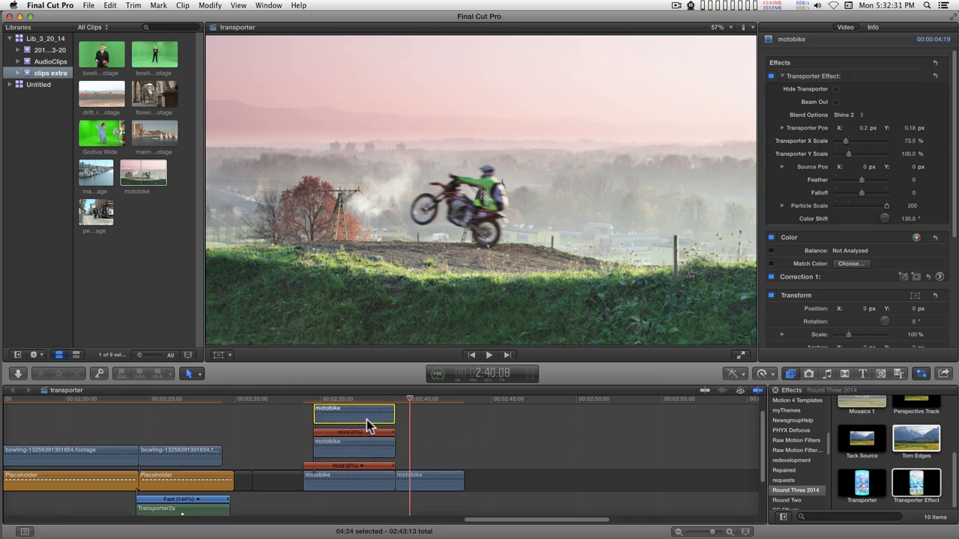
{"action": "left_click_drag", "start_coordinate": [367, 420], "coordinate": [364, 419]}
- Turn on Hide Transporter for the middle motobike clip and trim its start 02:04 later, leaving 3:06
{"action": "scroll", "coordinate": [449, 448], "scroll_direction": "up", "scroll_amount": 3}
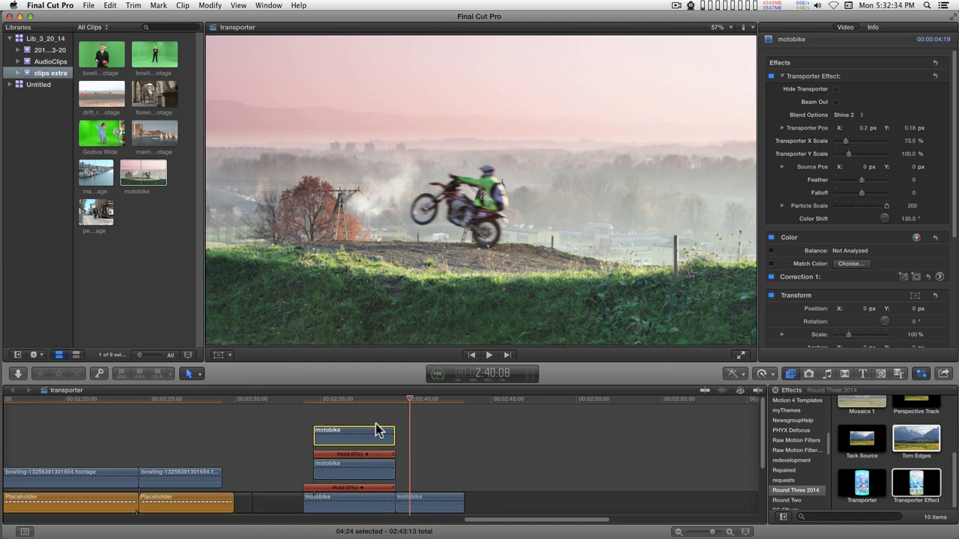
{"action": "left_click_drag", "start_coordinate": [408, 398], "coordinate": [353, 406]}
{"action": "left_click", "coordinate": [352, 477]}
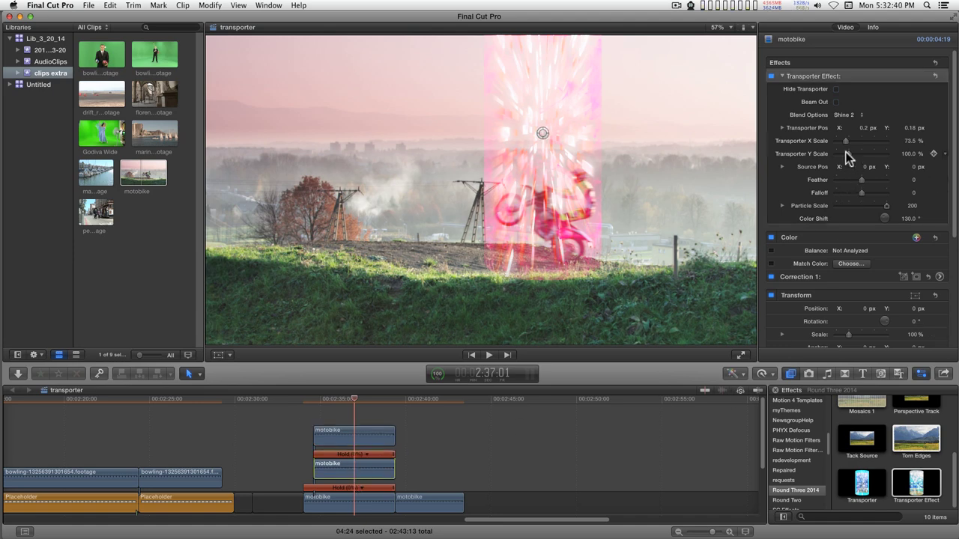
{"action": "left_click", "coordinate": [837, 89]}
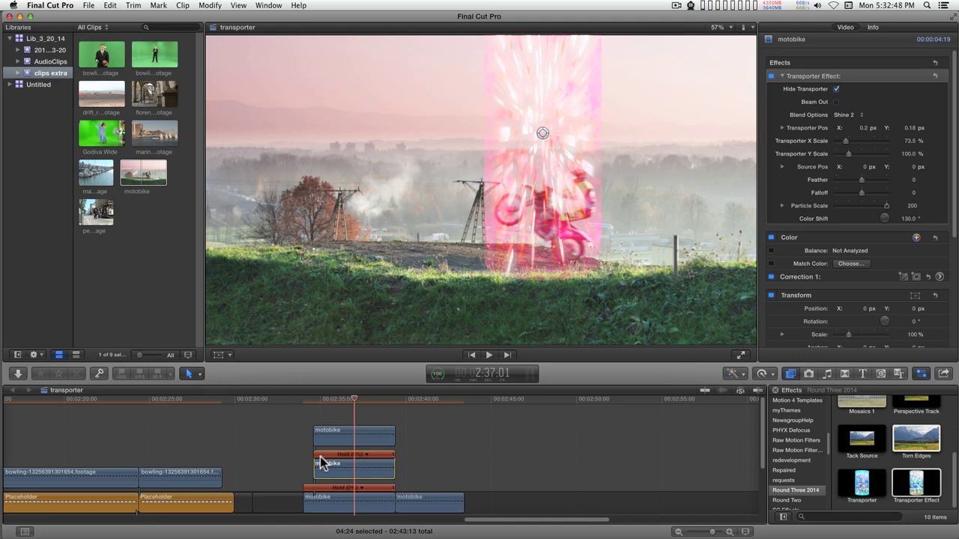
{"action": "left_click_drag", "start_coordinate": [315, 465], "coordinate": [345, 475]}
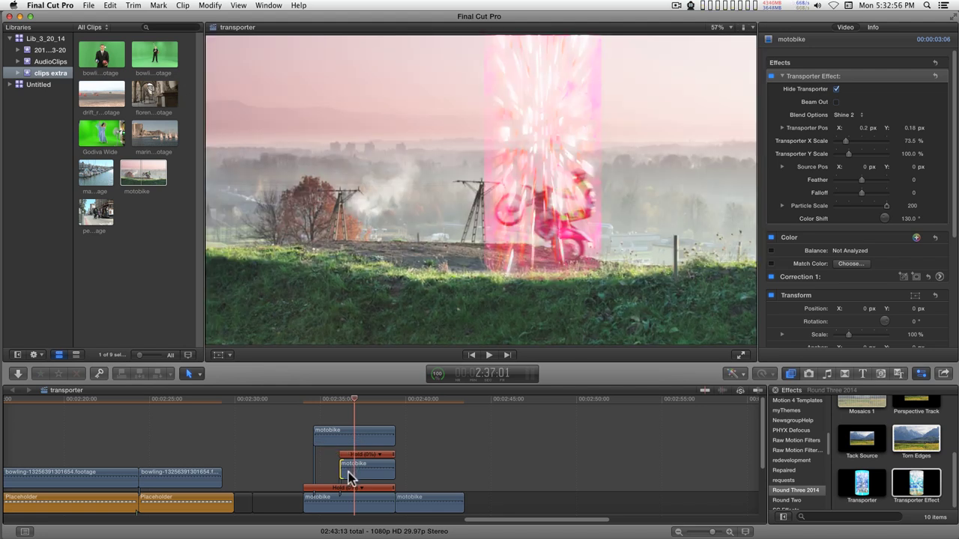
- Drag the trimmed motobike clip's Opacity fade-in out to 01:15 in the Video Animation controls
{"action": "left_click", "coordinate": [350, 473]}
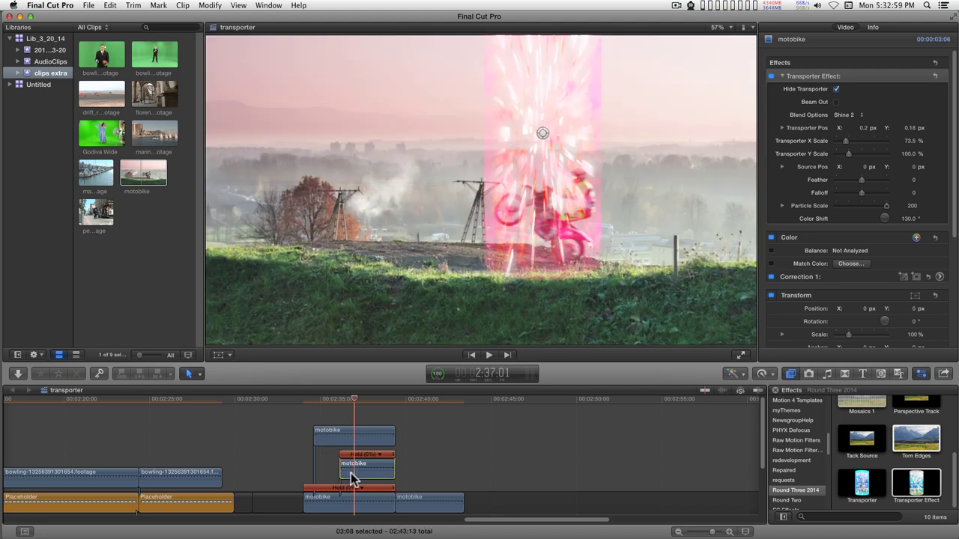
{"action": "key", "text": "ctrl+v"}
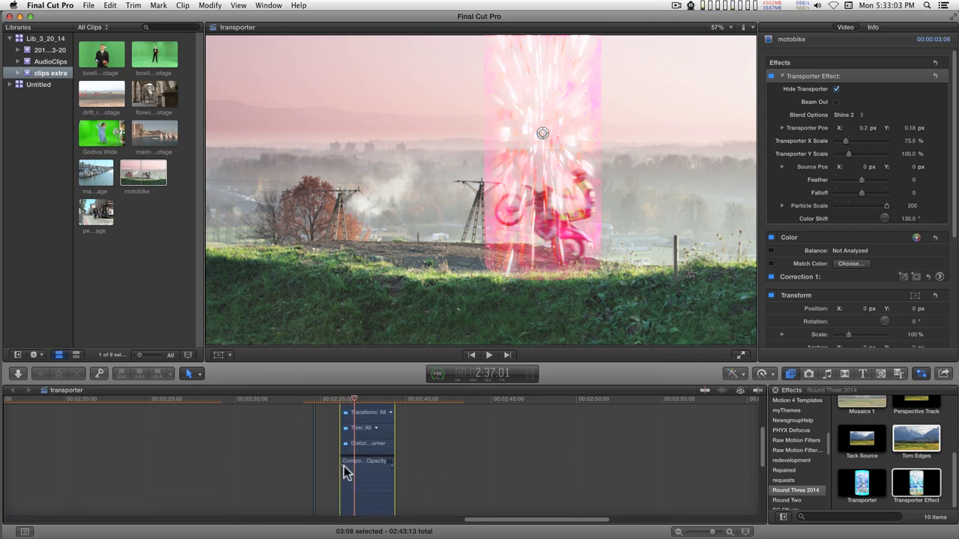
{"action": "left_click_drag", "start_coordinate": [344, 462], "coordinate": [315, 403]}
{"action": "key", "text": "ctrl+v"}
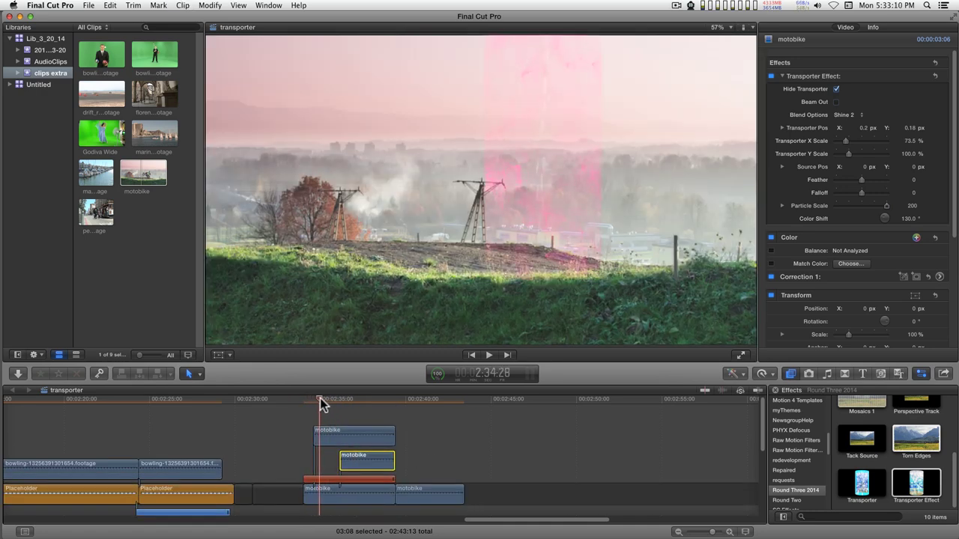
{"action": "left_click", "coordinate": [389, 398]}
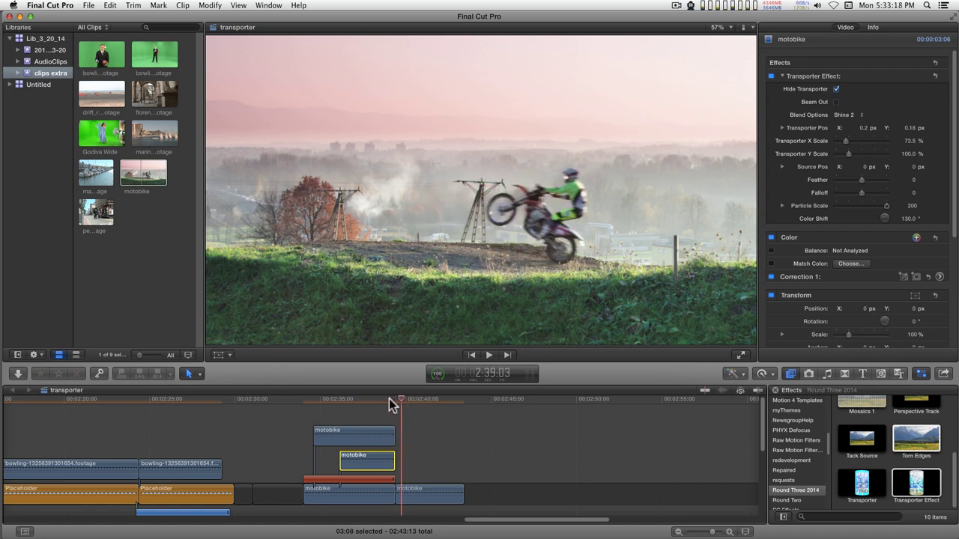
{"action": "left_click_drag", "start_coordinate": [442, 429], "coordinate": [359, 503]}
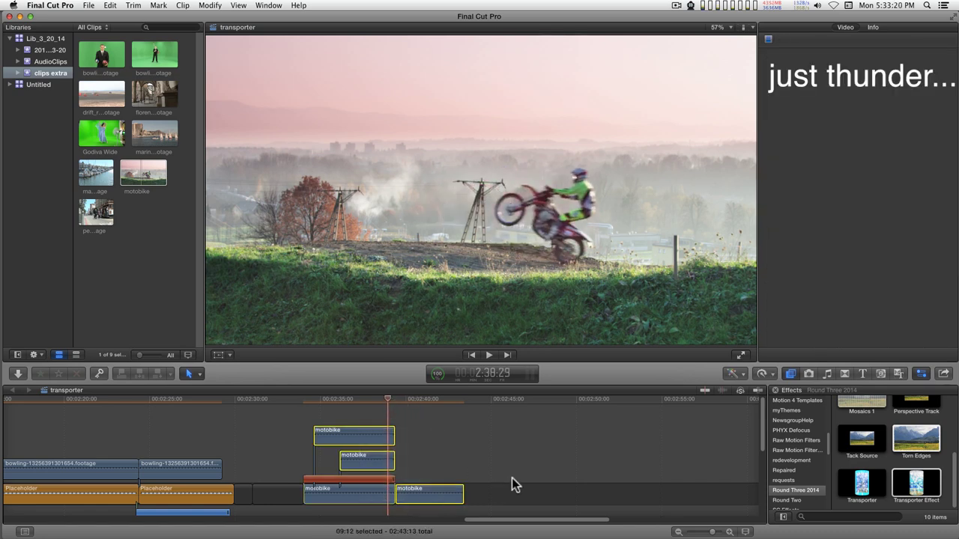
{"action": "key", "text": "/"}
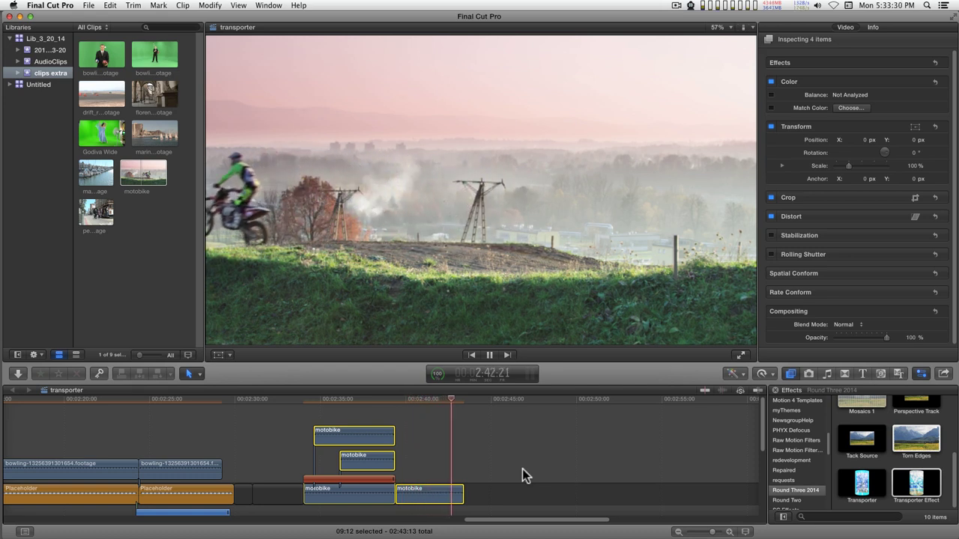
{"action": "key", "text": "space"}
{"action": "key", "text": "super+r"}
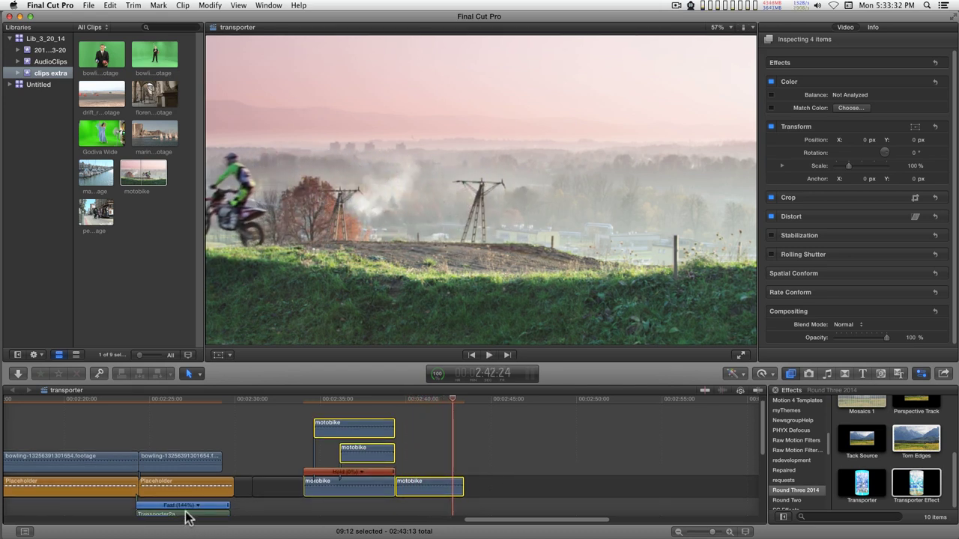
{"action": "left_click_drag", "start_coordinate": [187, 519], "coordinate": [357, 479]}
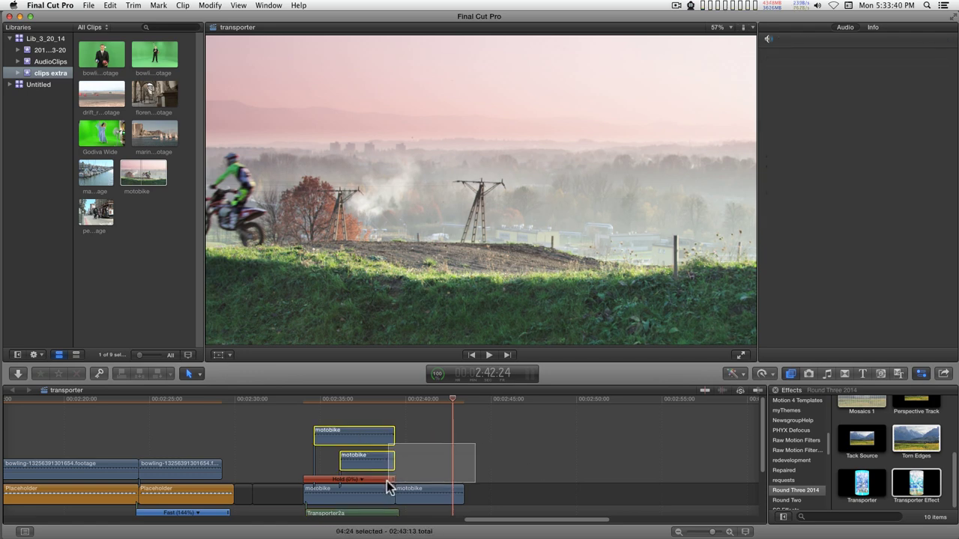
- Select the four motobike clips and play the selection with its Transporter2a sound
{"action": "left_click_drag", "start_coordinate": [386, 481], "coordinate": [390, 496]}
{"action": "key", "text": "super+4"}
{"action": "key", "text": "slash"}
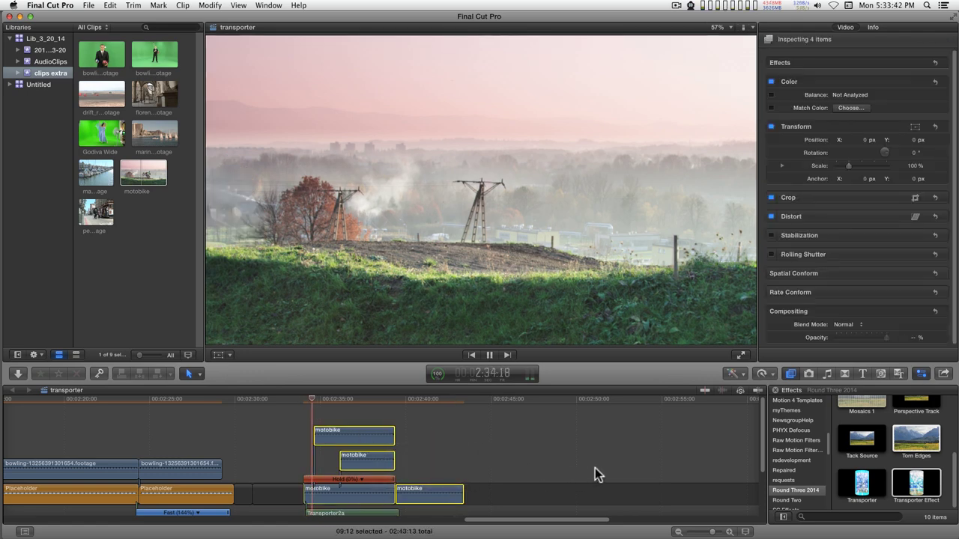